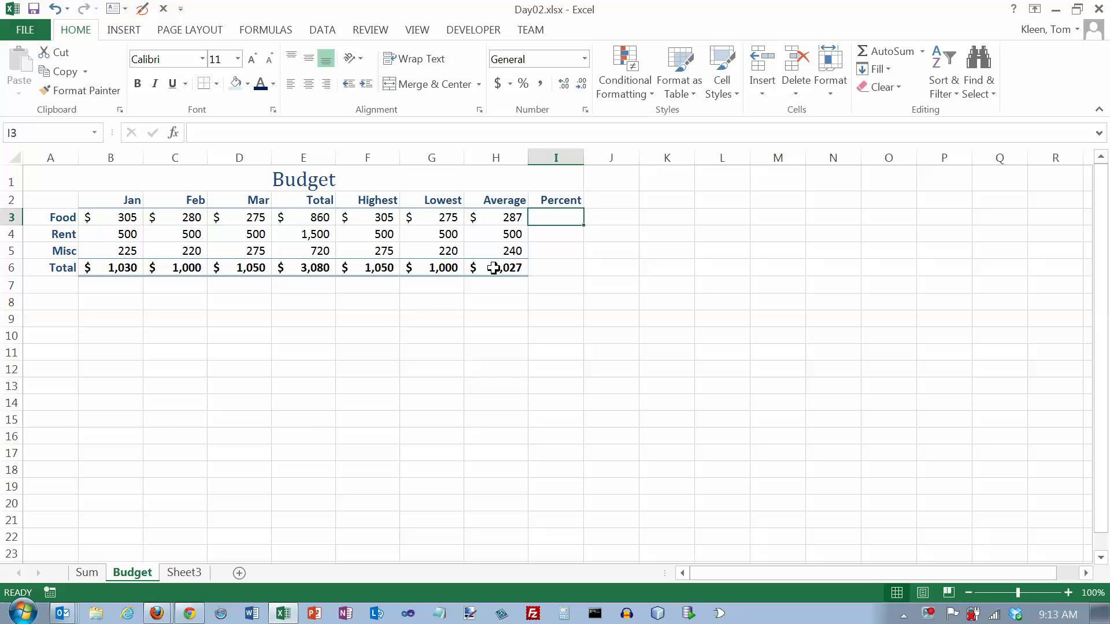
Select the Total figures E3:E6 and the Average figures H3:H6, then pick cell I3
click(306, 219)
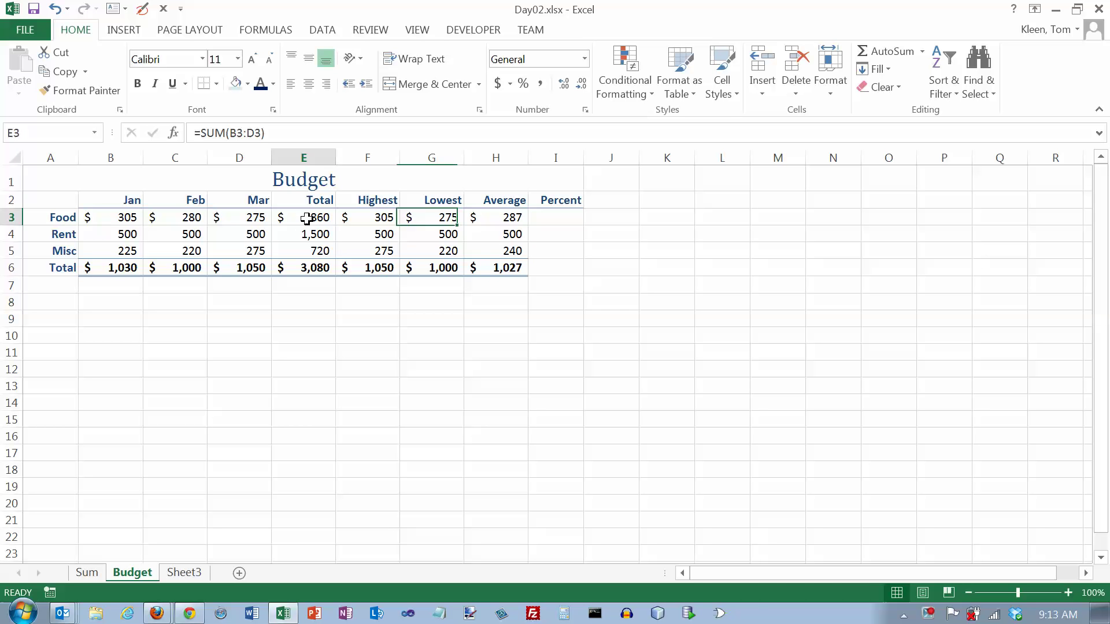
drag(306, 218, 307, 267)
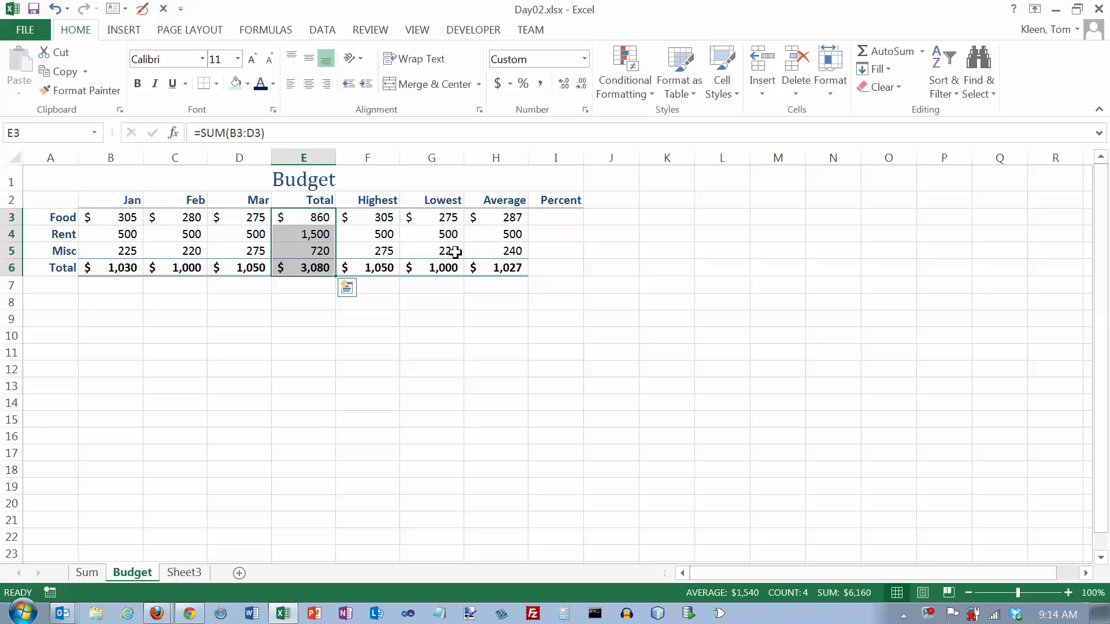
drag(496, 217, 494, 273)
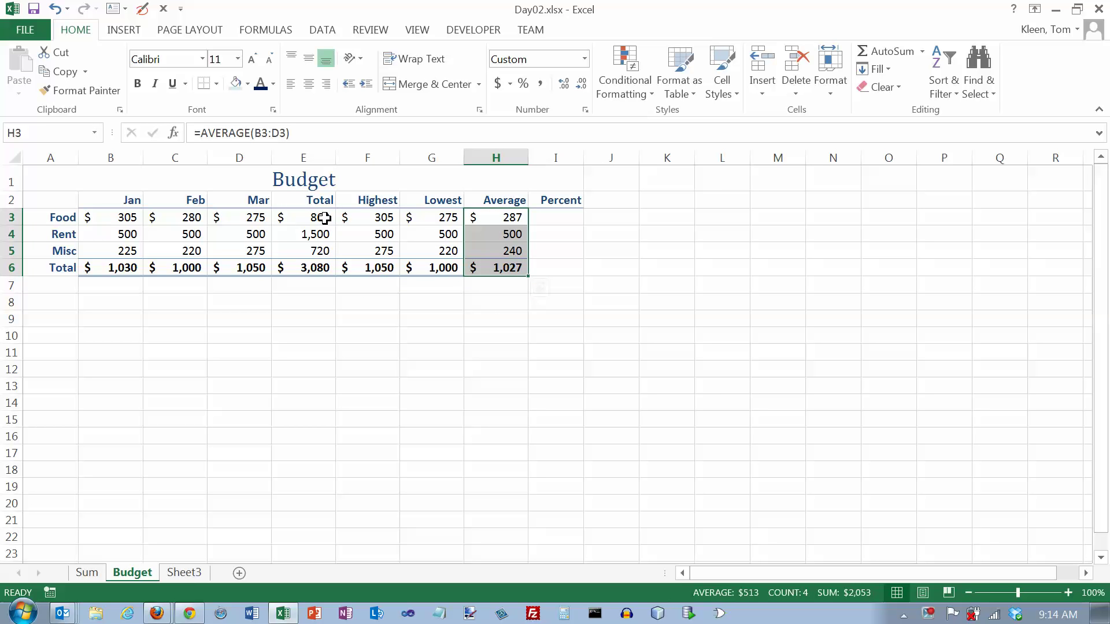
drag(508, 218, 504, 265)
click(482, 217)
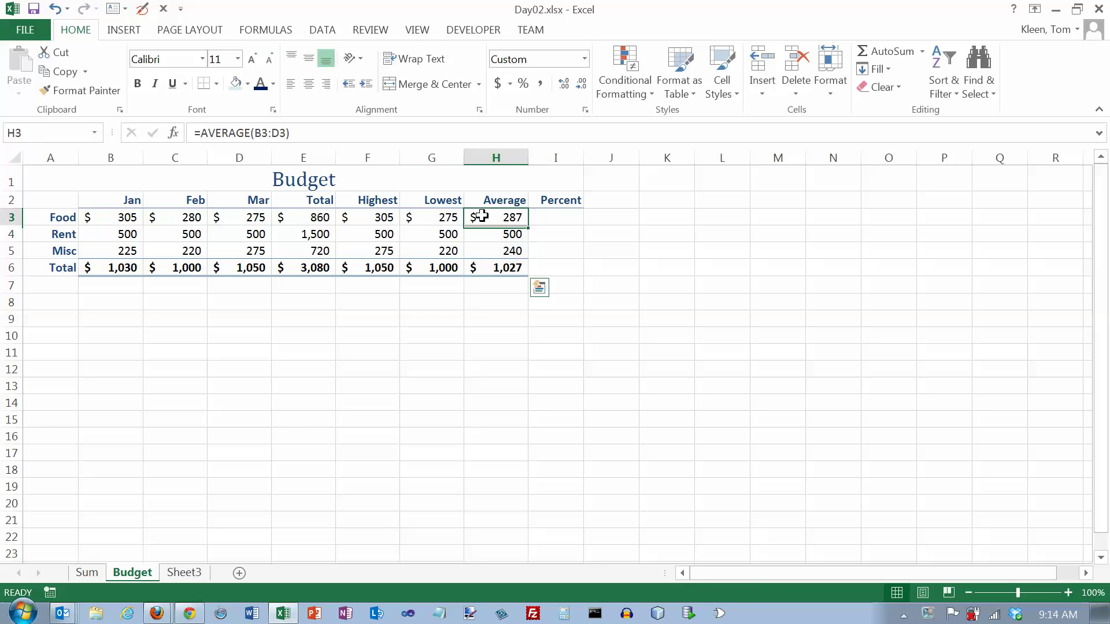
click(568, 219)
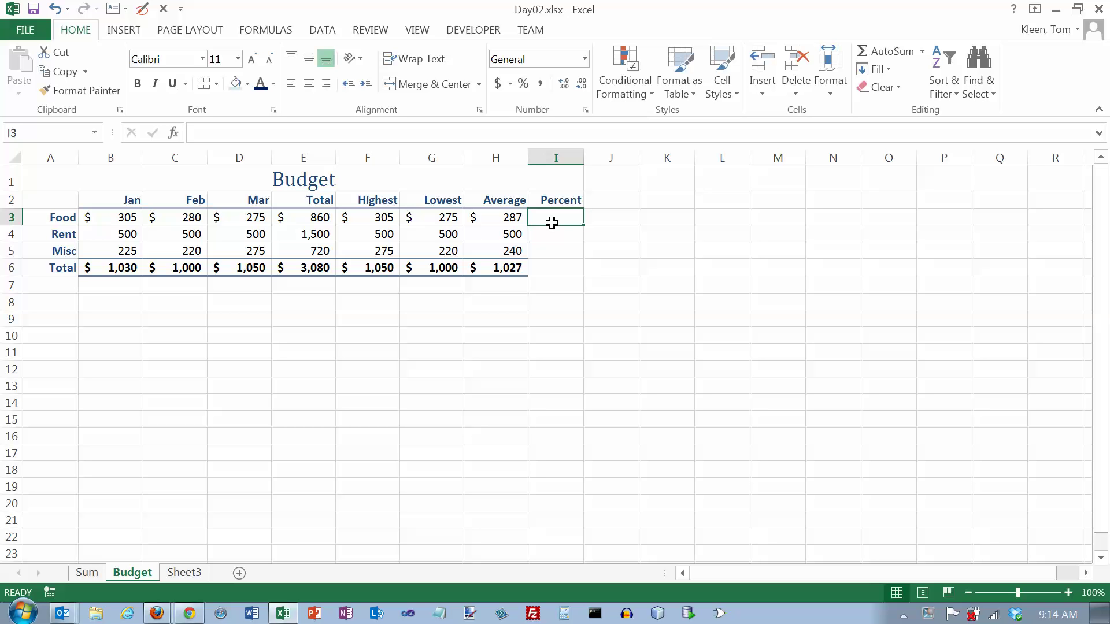
Enter =H3/H6 in I3 so Food's share reads 0.279221
text(=)
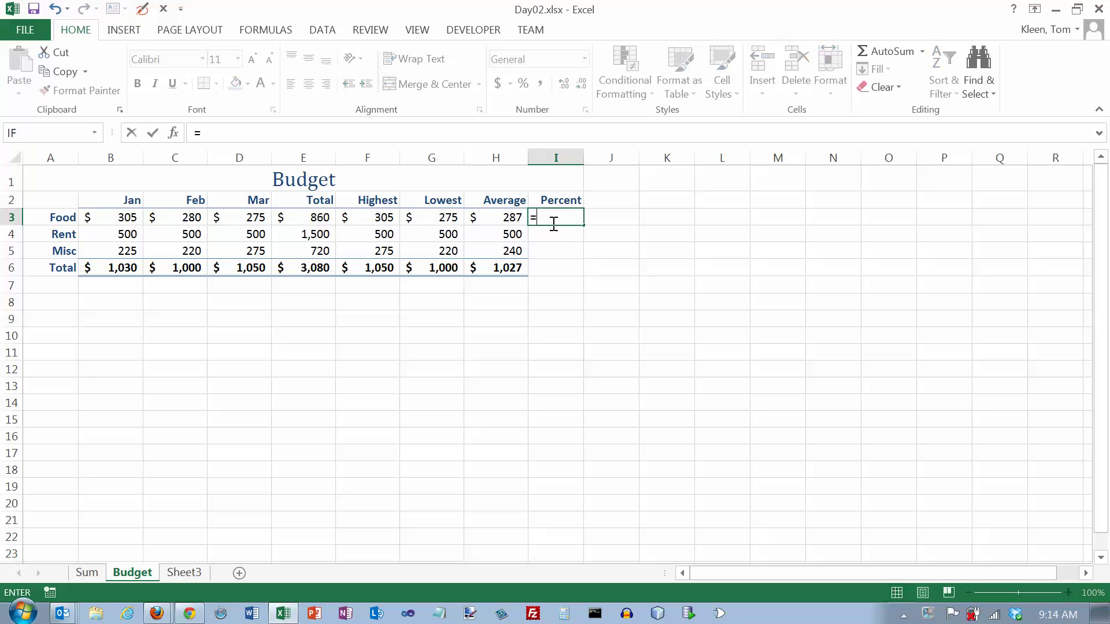
click(511, 217)
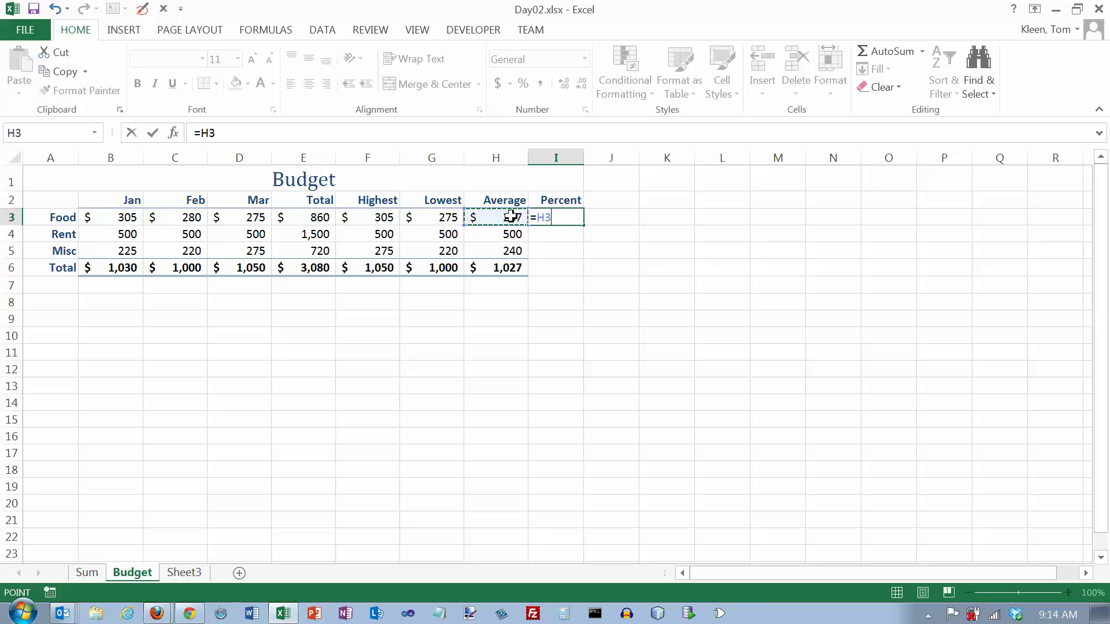
text(/)
click(511, 267)
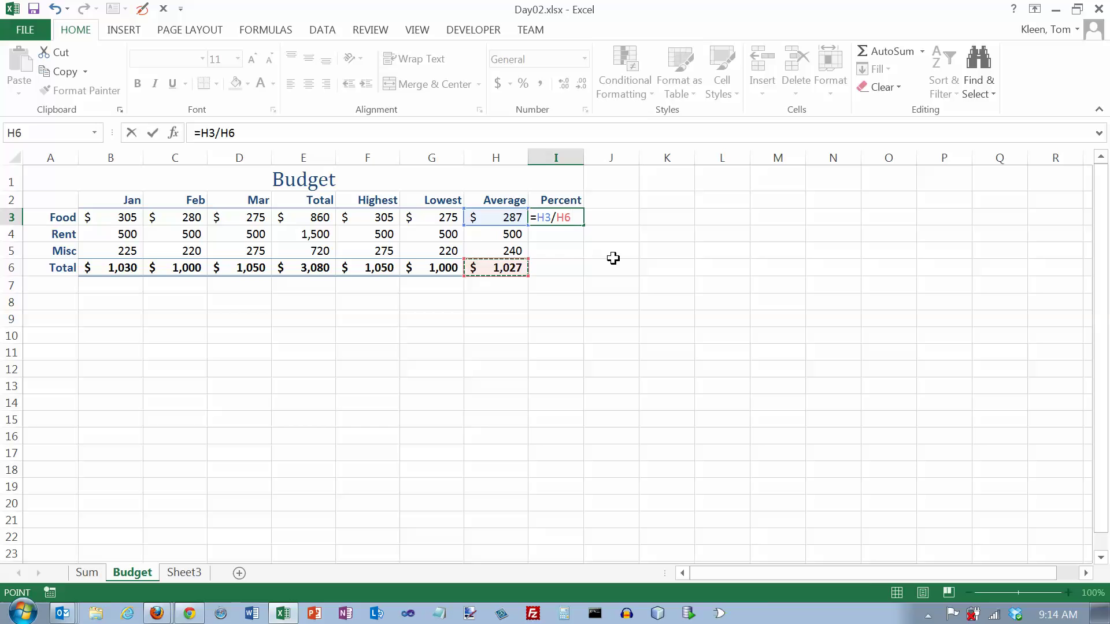
key(Return)
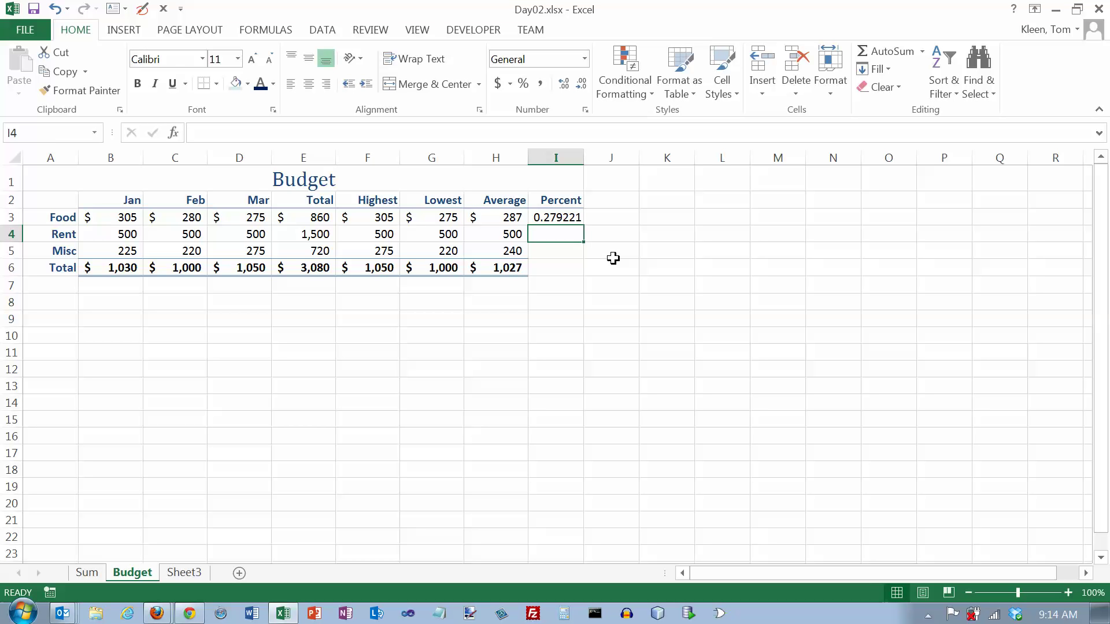
click(562, 218)
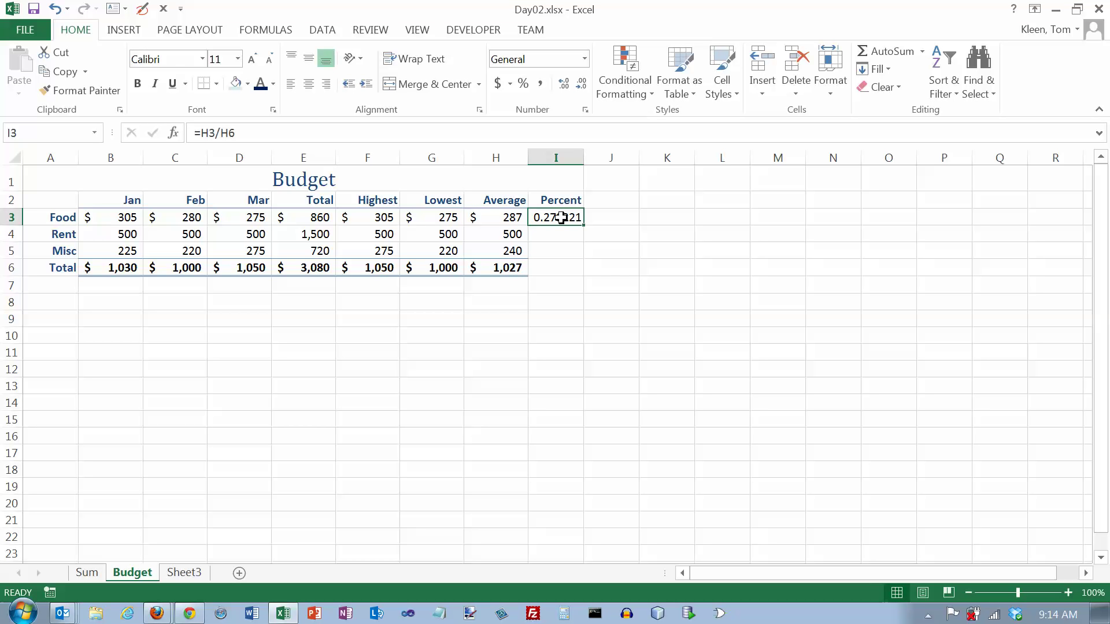
Apply Percent Style to I3 so it shows 28%, and confirm its =H3/H6 formula
click(523, 84)
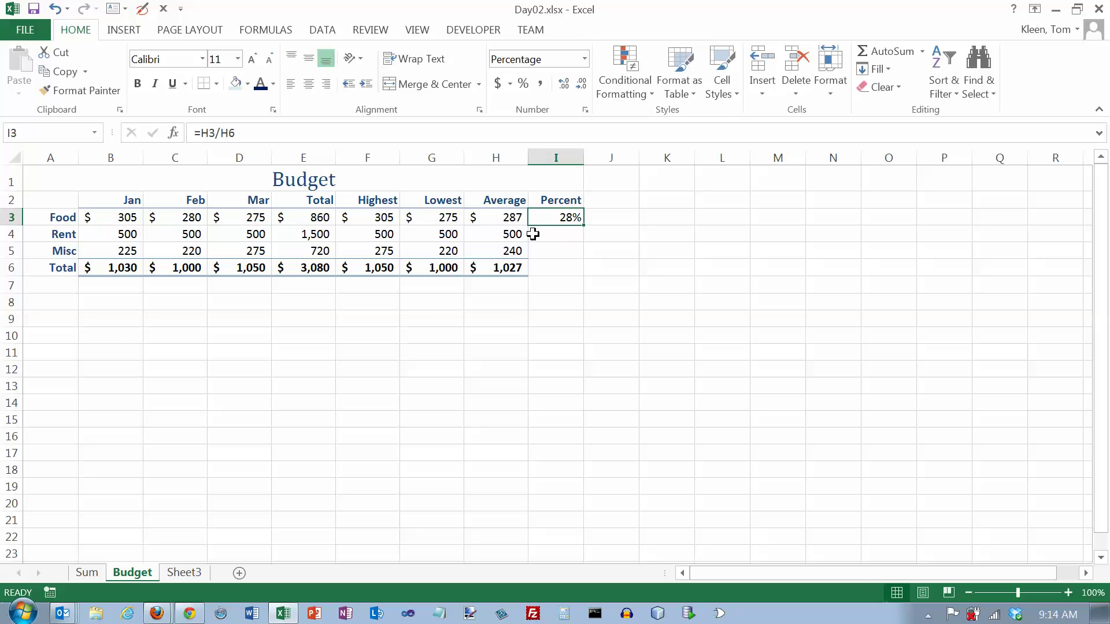
double_click(569, 219)
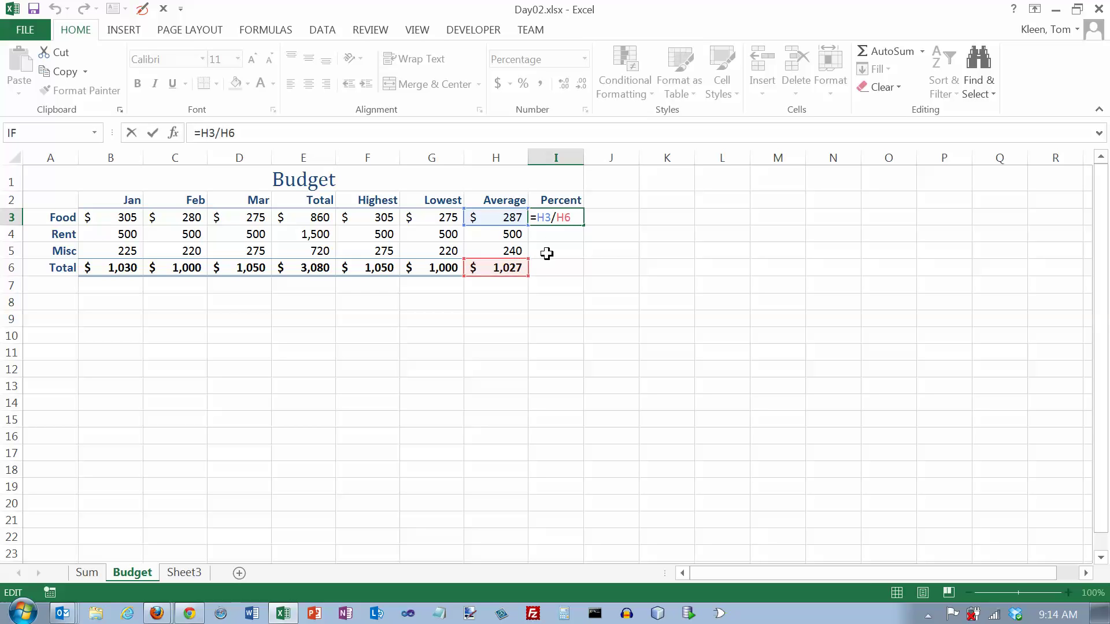
key(ctrl+Return)
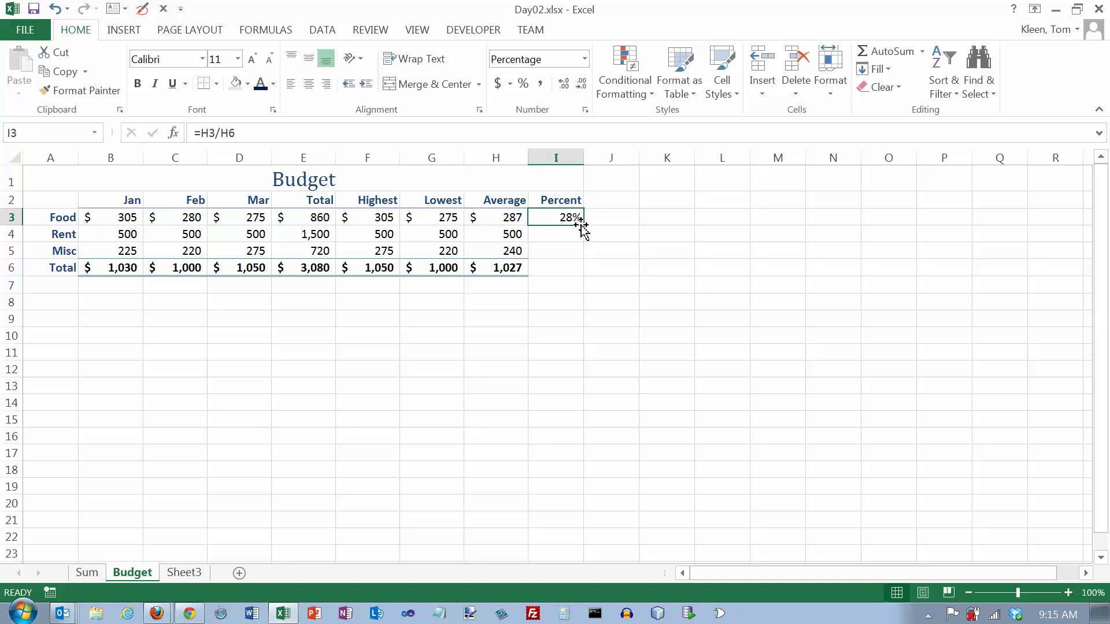
Fill the Percent formula down to I6 and open the error options on I4's #DIV/0!
drag(583, 229, 584, 279)
click(563, 234)
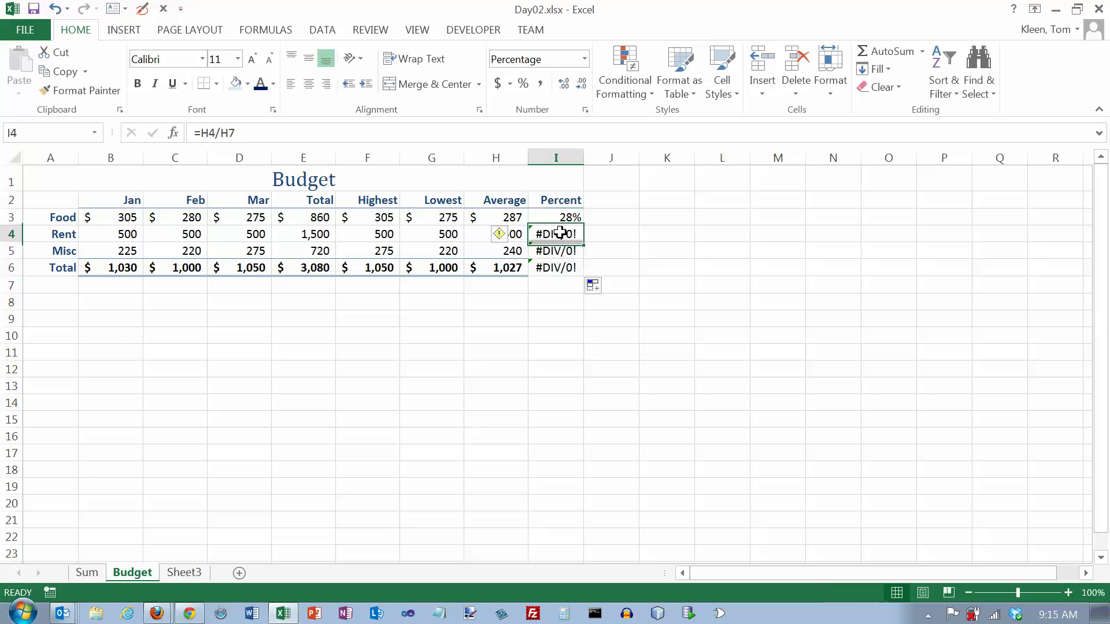
mouse_move(505, 247)
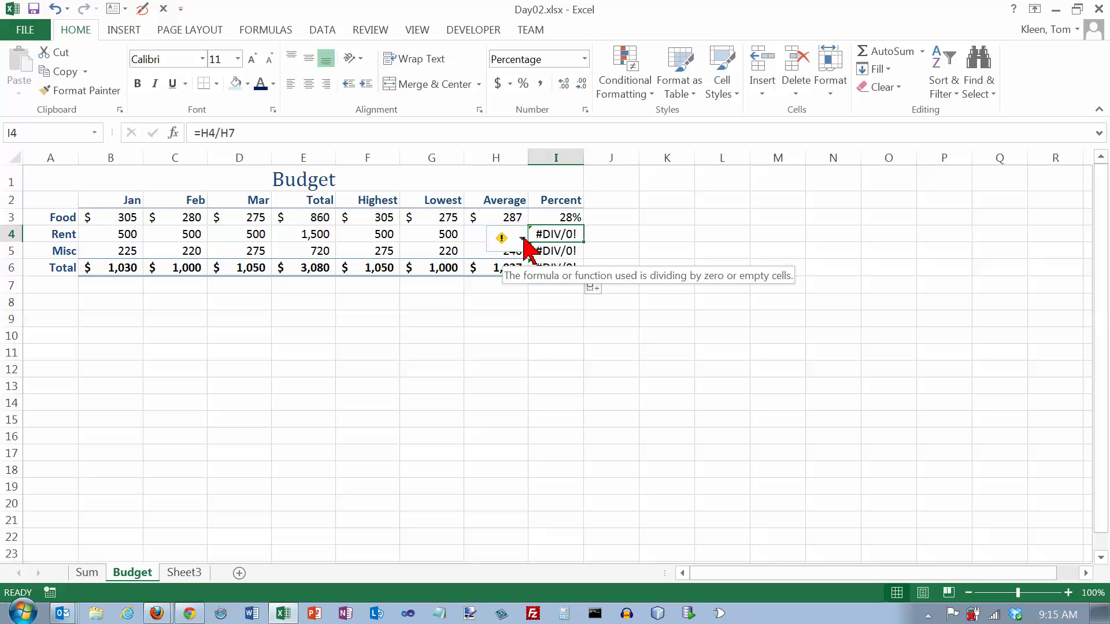
click(523, 238)
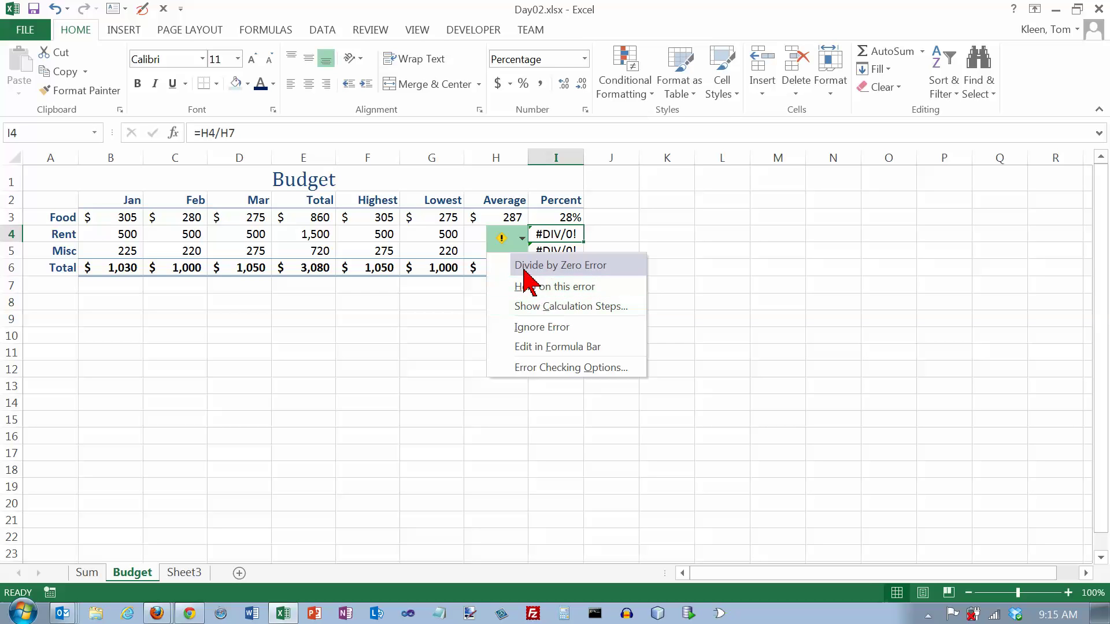
Look up help on the divide-by-zero error, close it, and open I4's formula
click(529, 286)
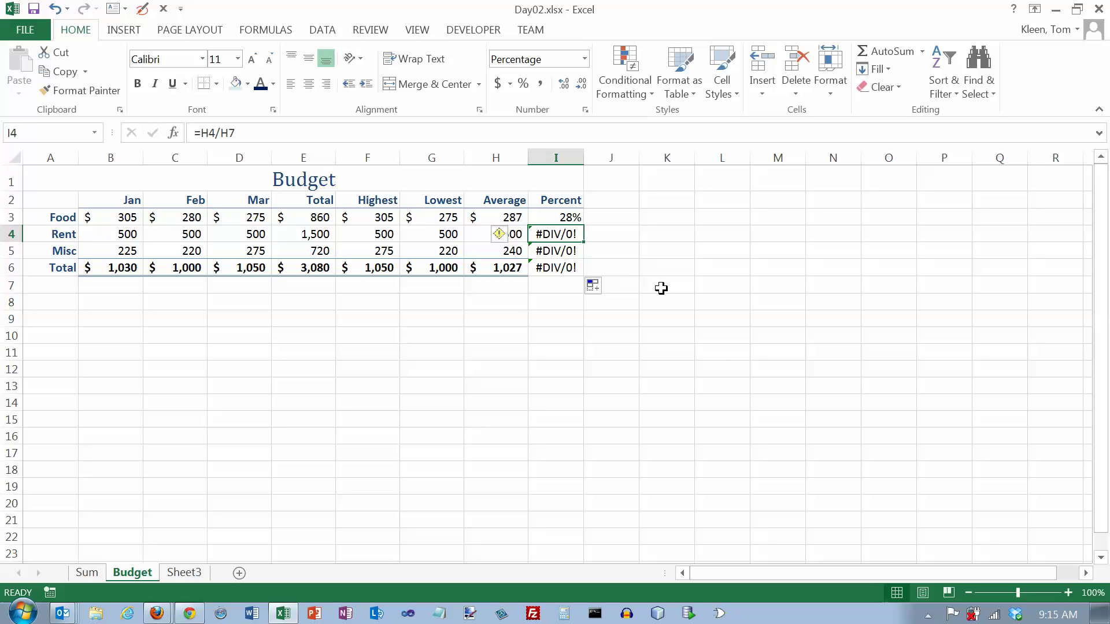
key(F1)
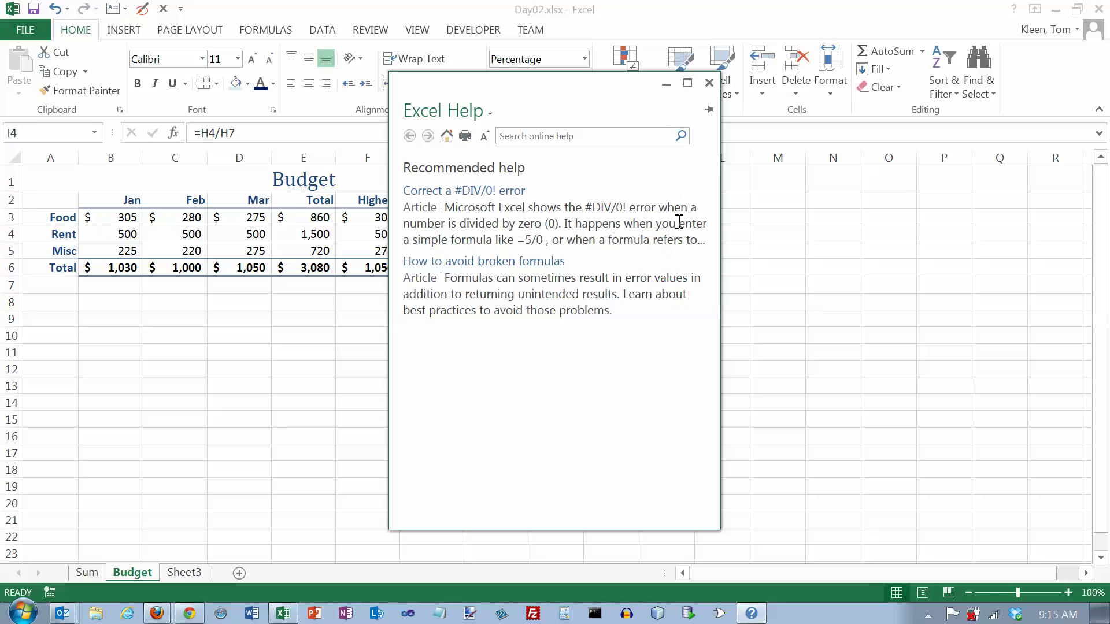
click(709, 83)
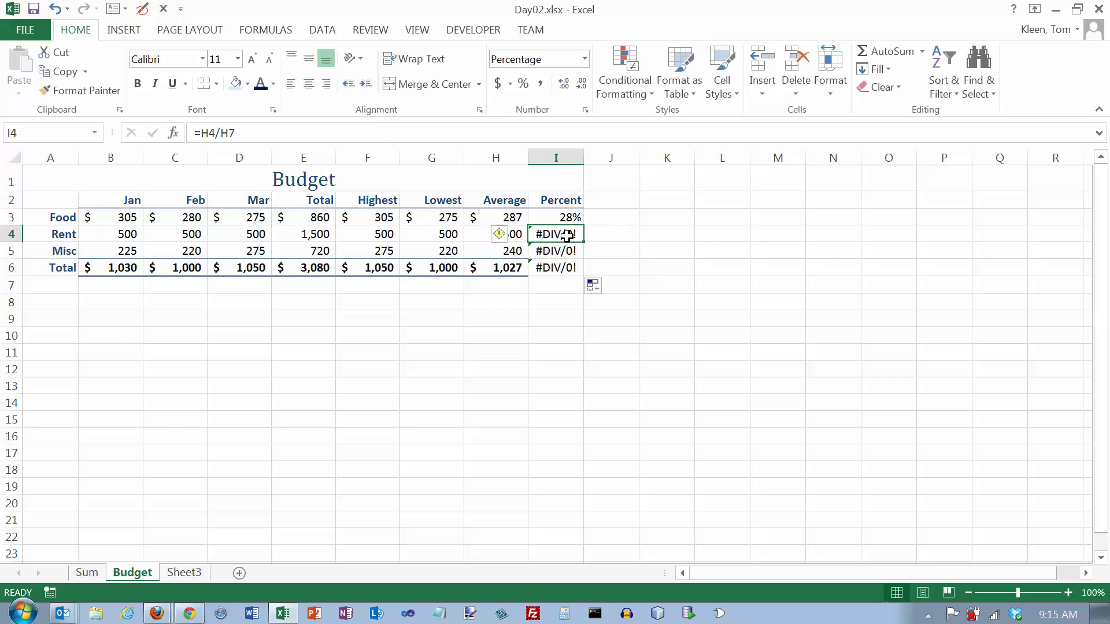
mouse_move(508, 243)
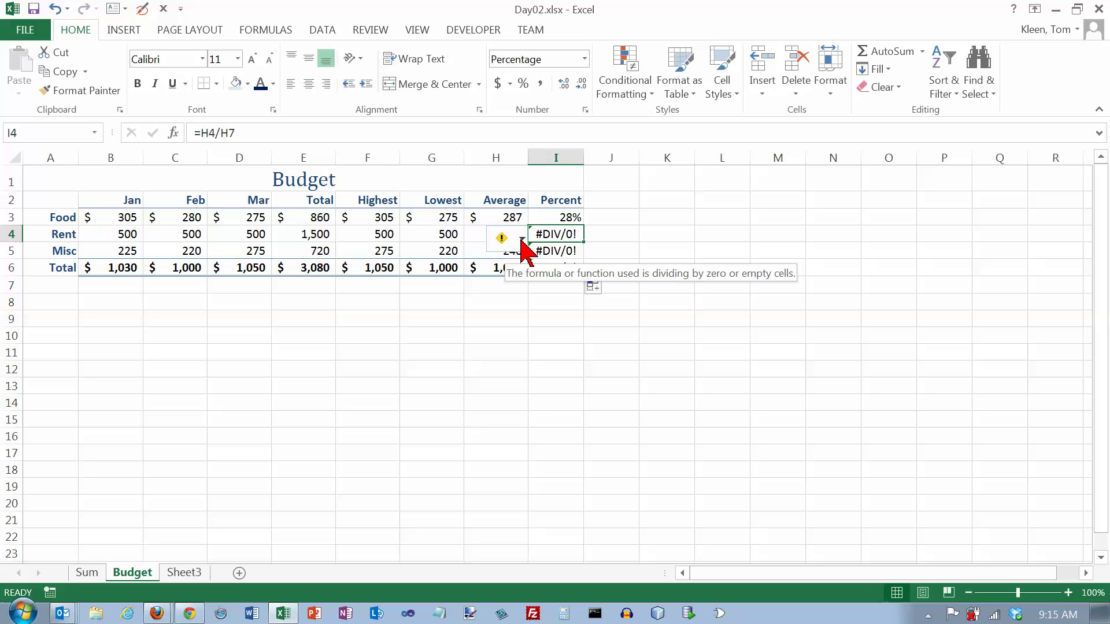
click(522, 238)
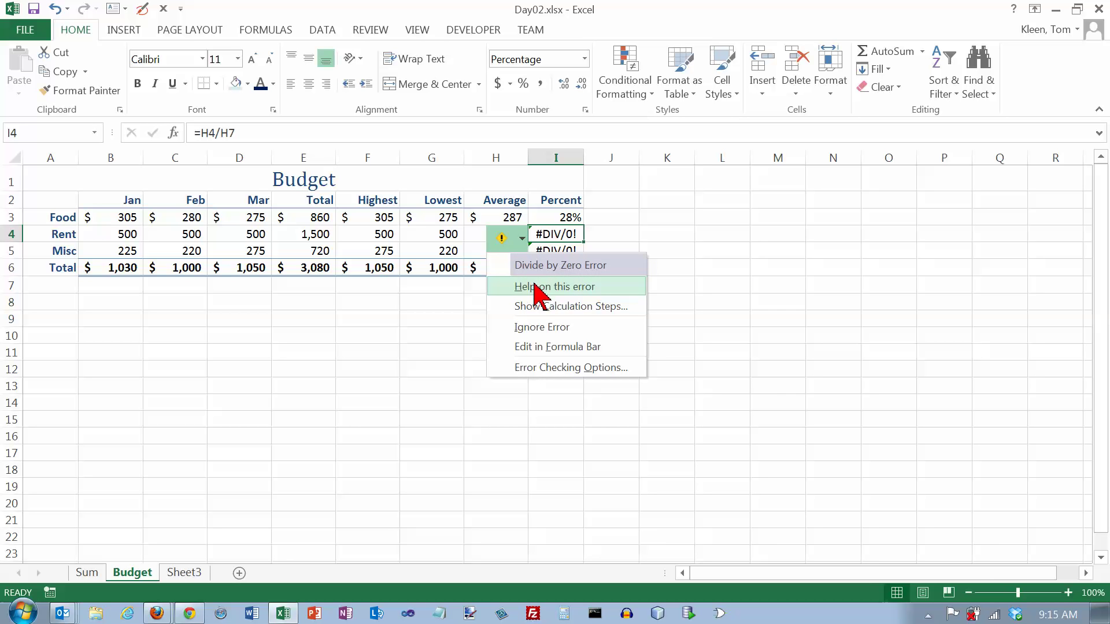
click(524, 239)
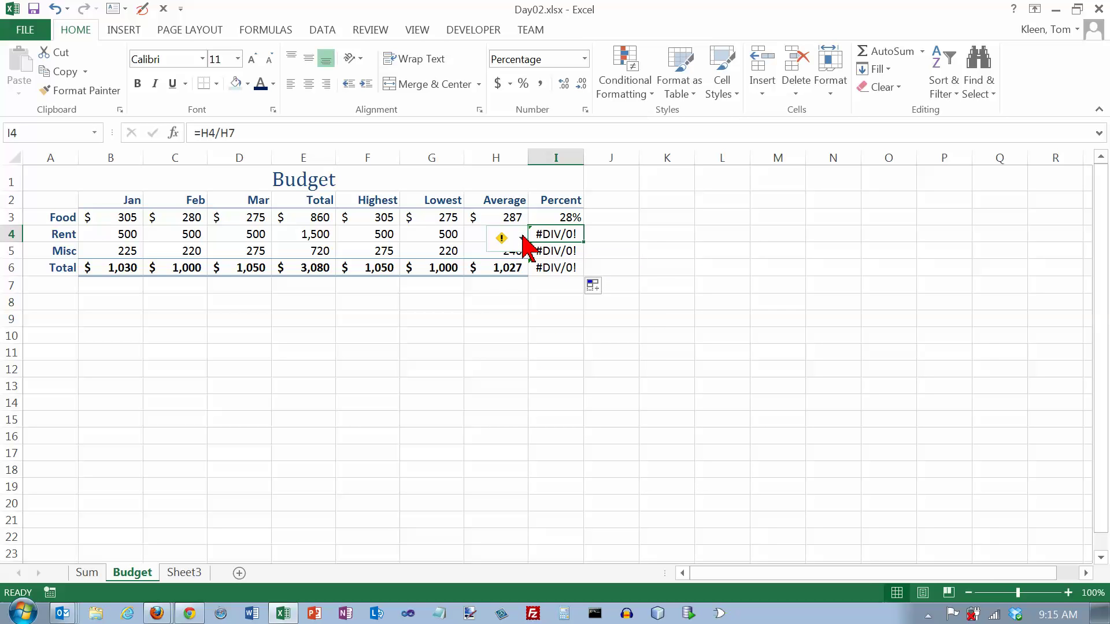
double_click(555, 234)
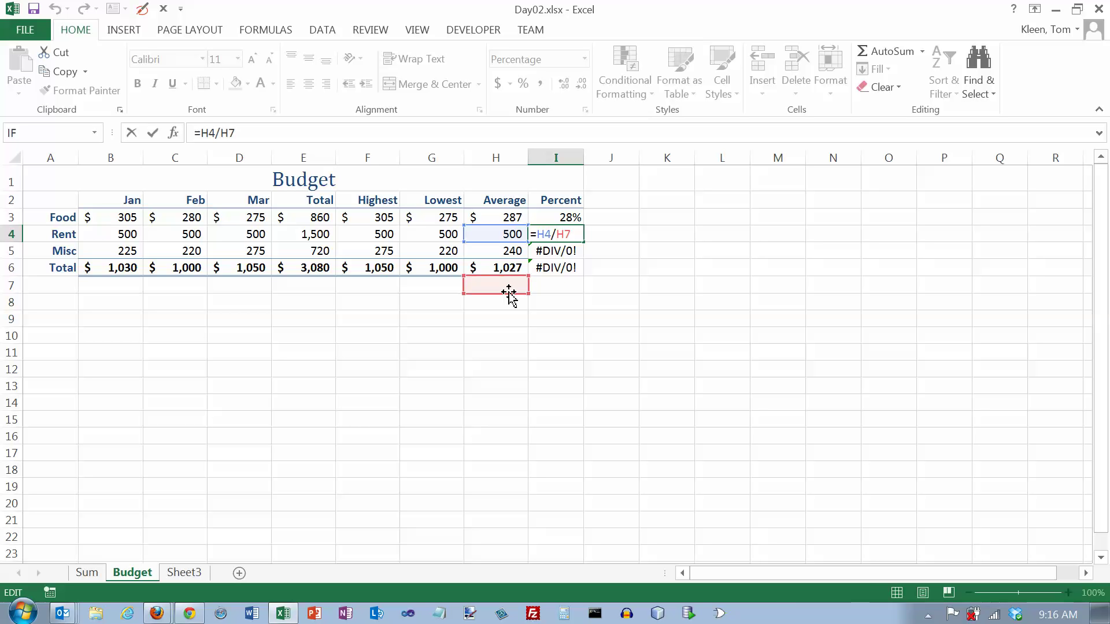
Inspect the Percent formulas in I3 through I6 without changing them
key(ctrl+Return)
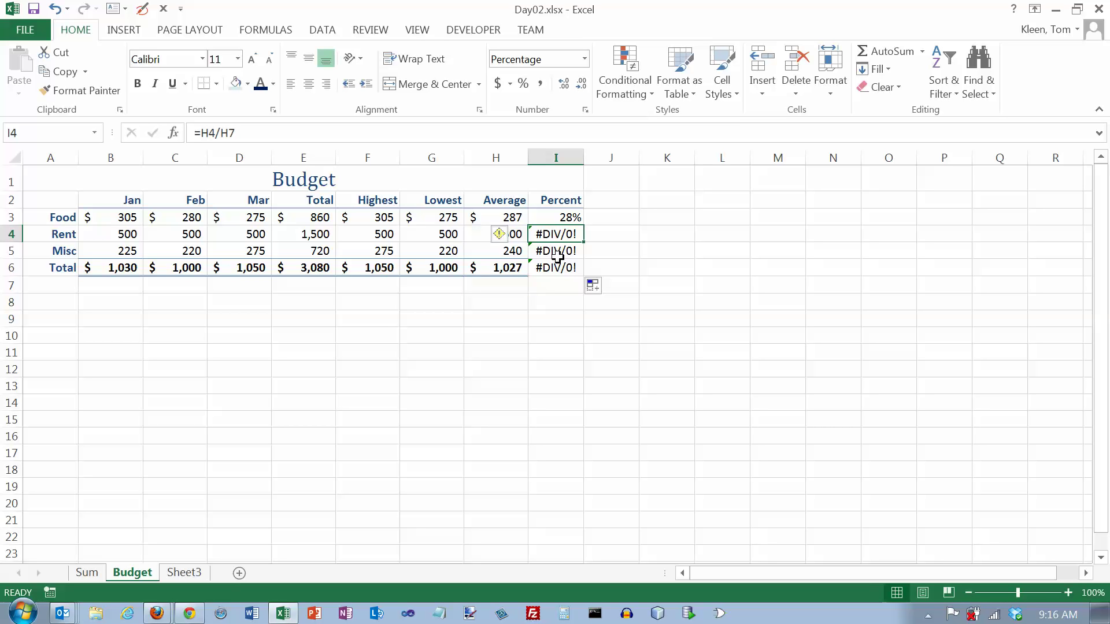
double_click(564, 218)
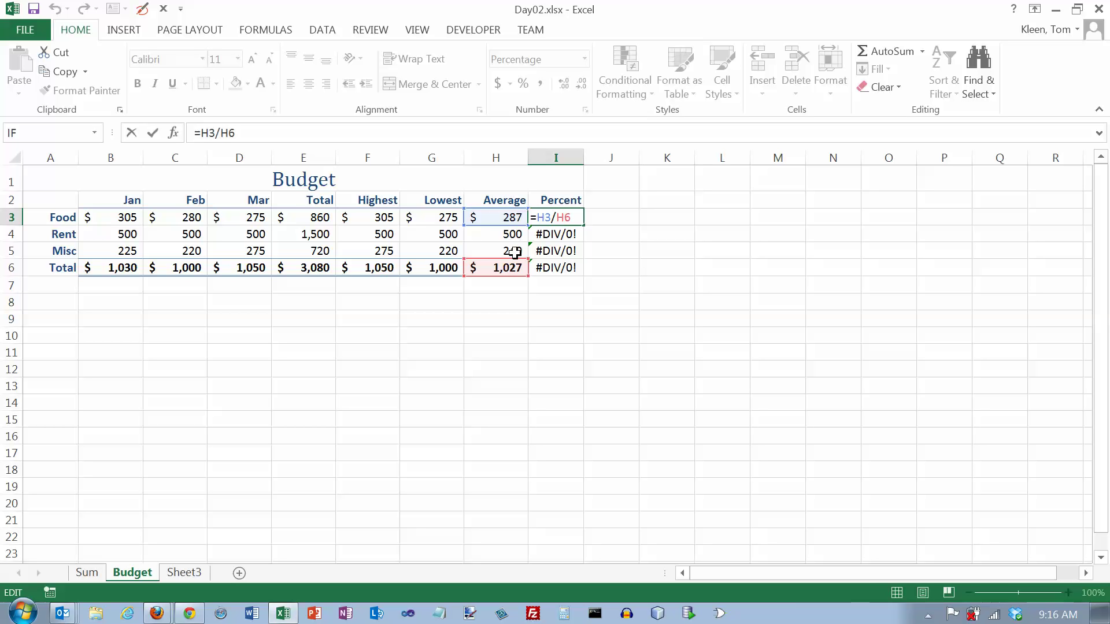
key(Return)
double_click(556, 234)
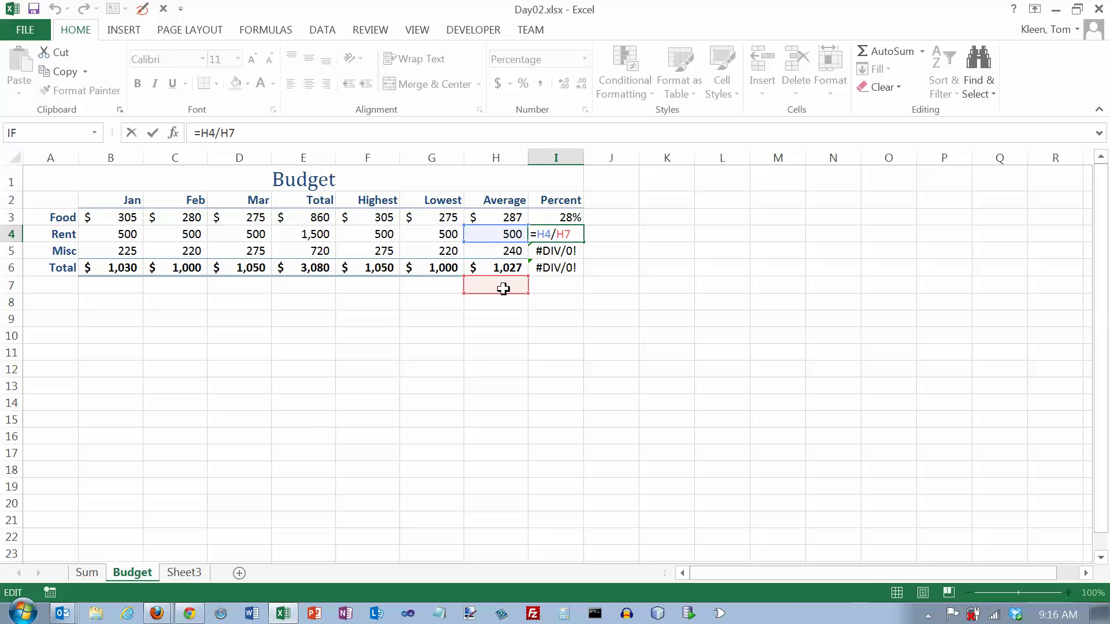
key(Return)
double_click(550, 249)
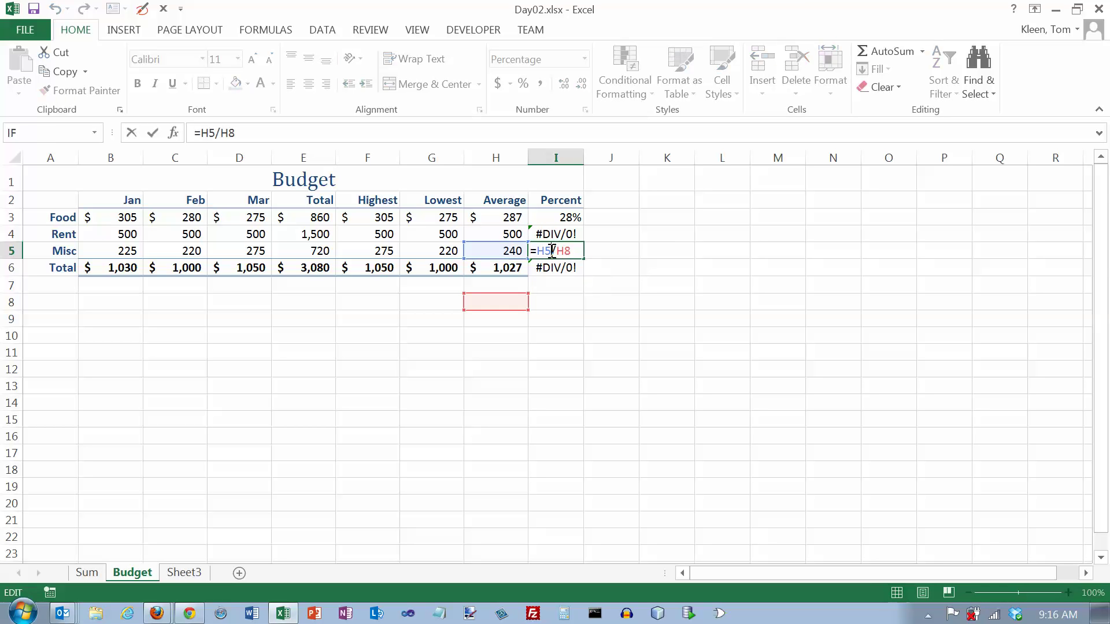
key(Return)
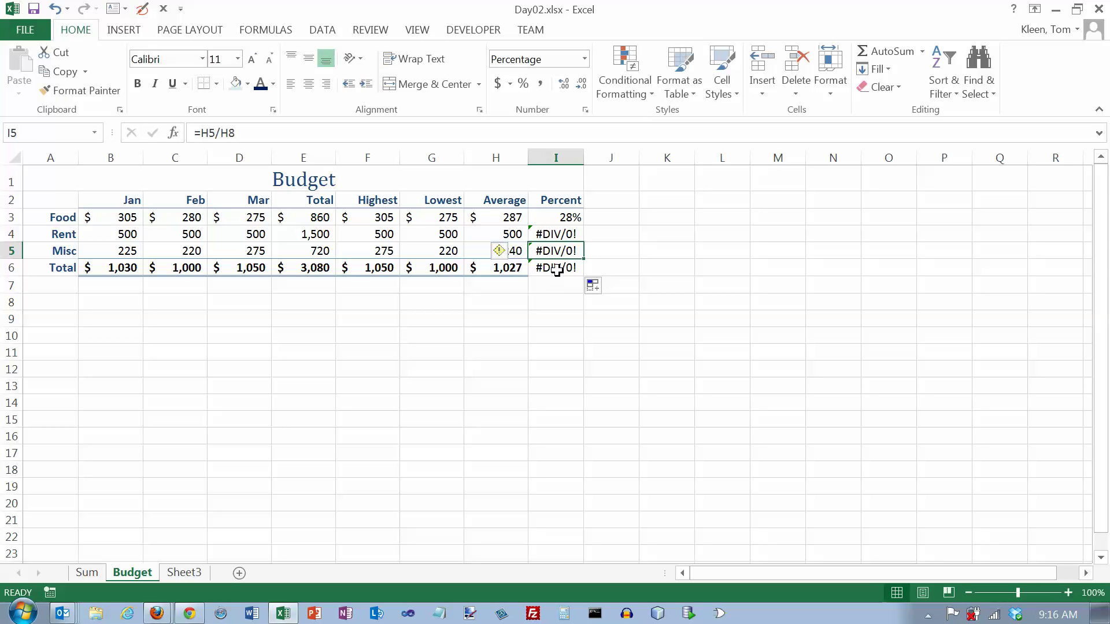
key(F2)
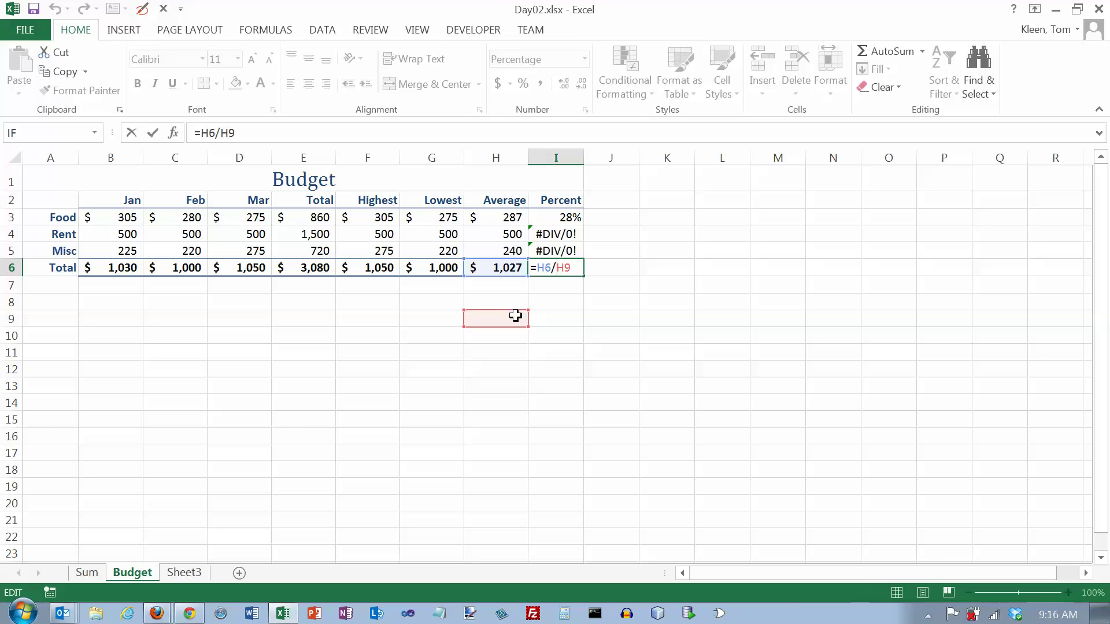
key(ctrl+Return)
Show that the Rent percent formula divides by the empty cell H7
click(560, 234)
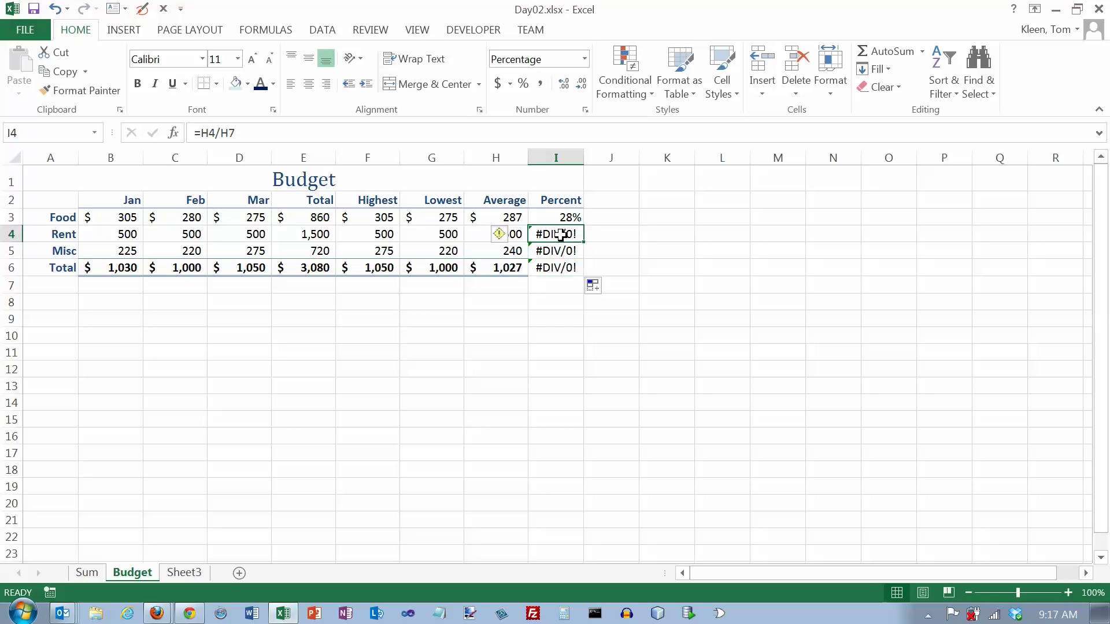
key(F2)
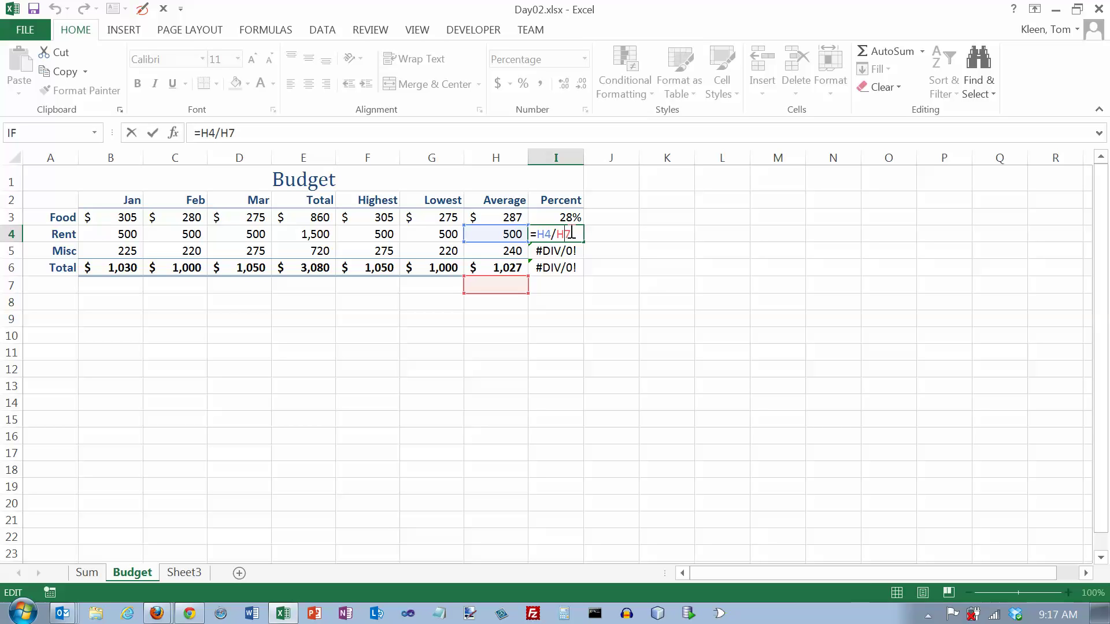
key(Escape)
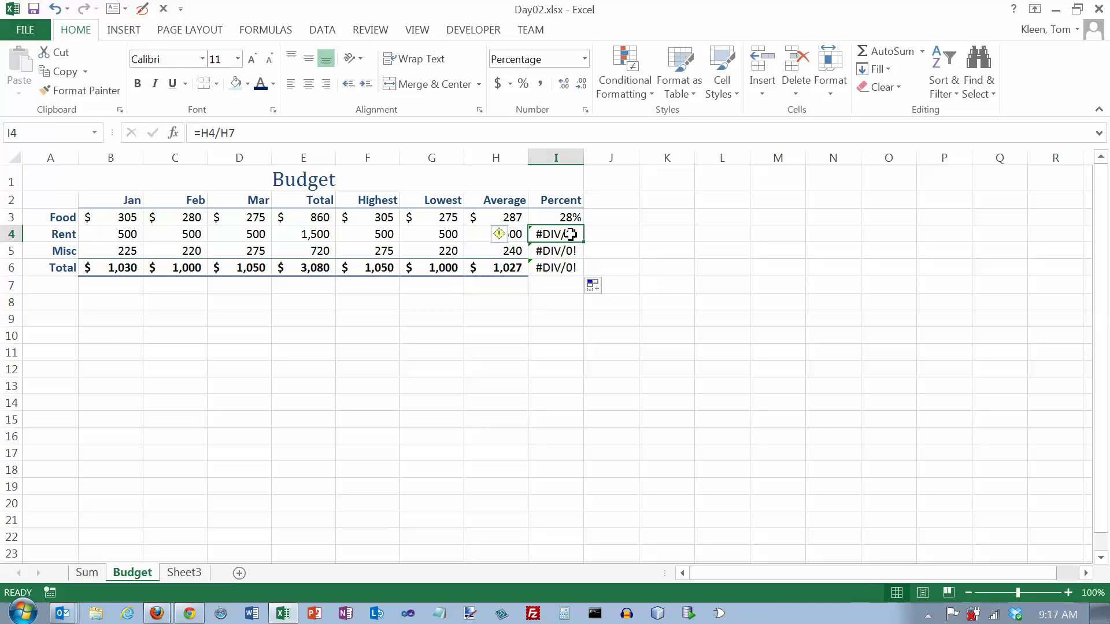
click(570, 217)
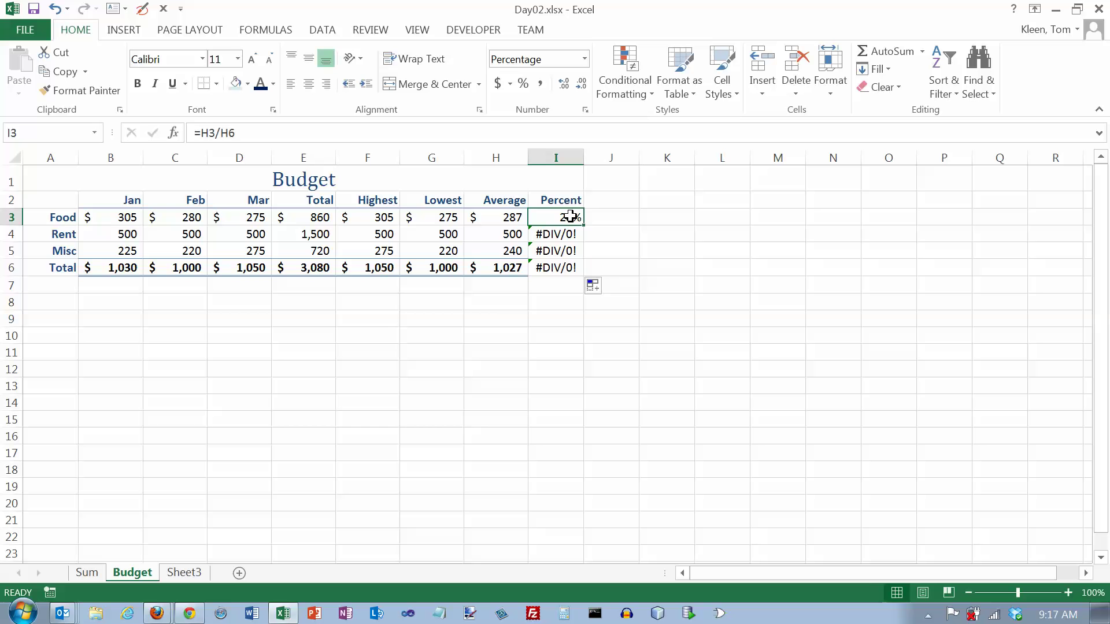
Edit I3's formula in the formula bar to =H3/$H$6
click(229, 133)
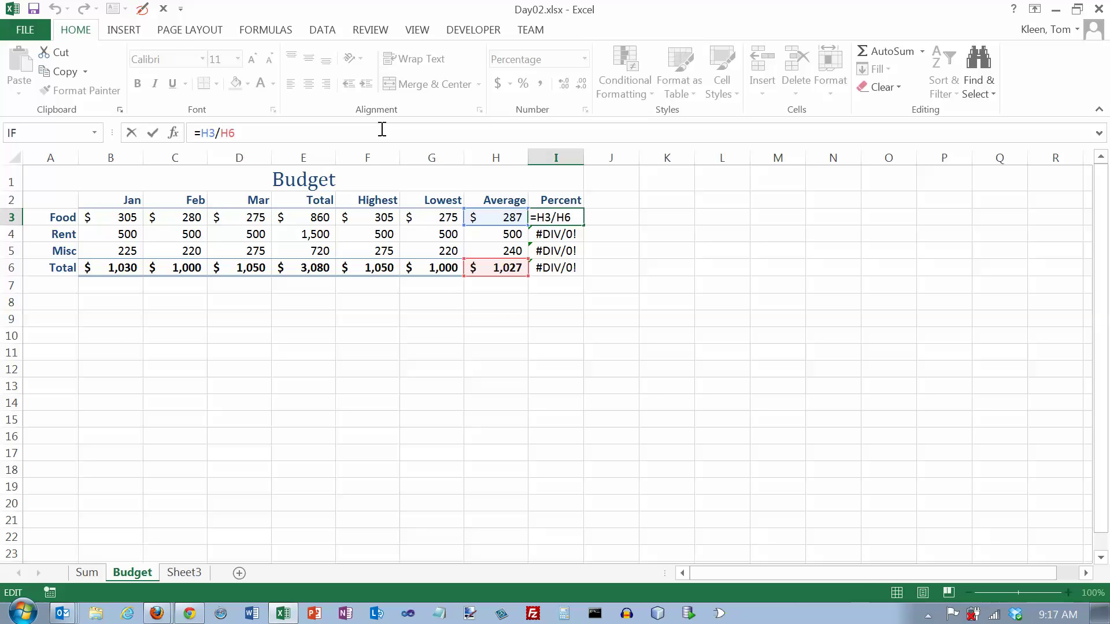
key(Left)
key(Left)
text($H$)
key(Return)
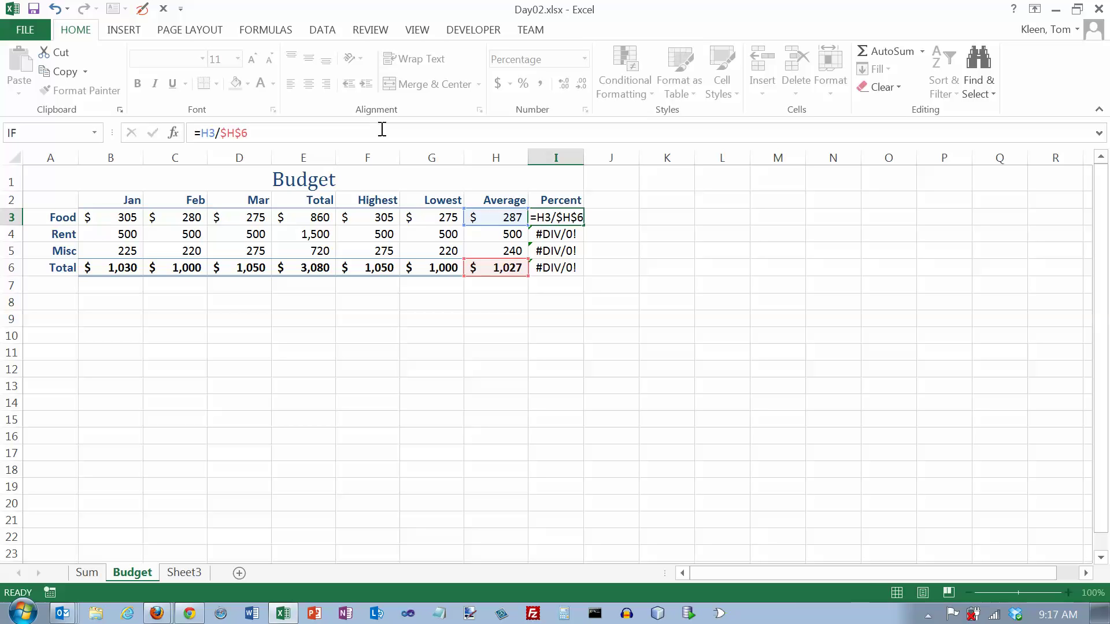
Review the Food formula's absolute $H$6 reference, leaving it unchanged
click(568, 219)
double_click(569, 219)
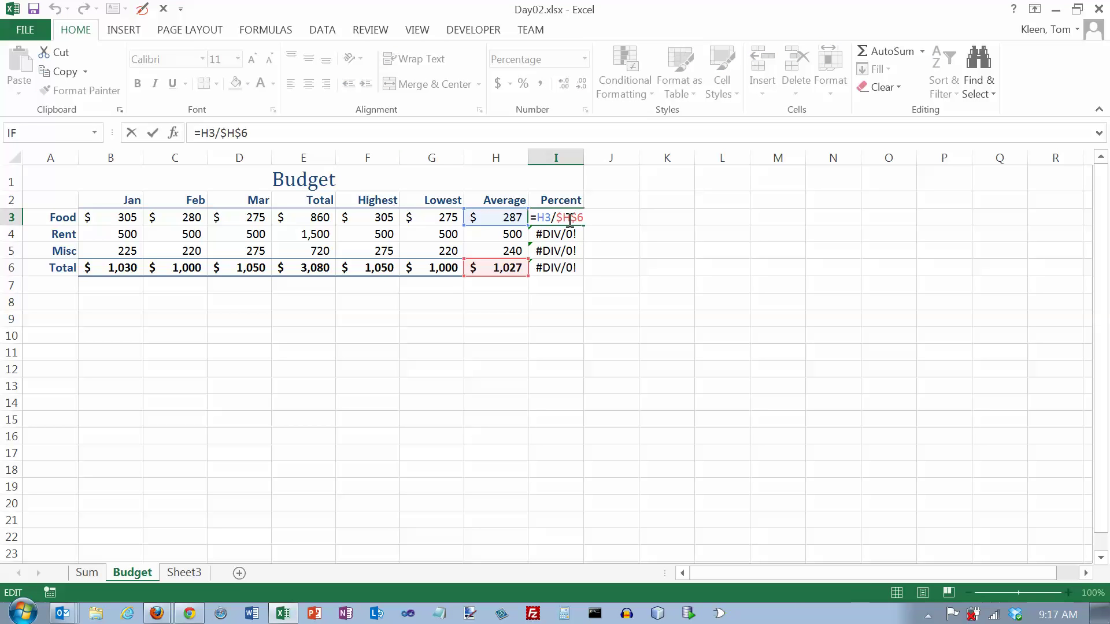
key(Escape)
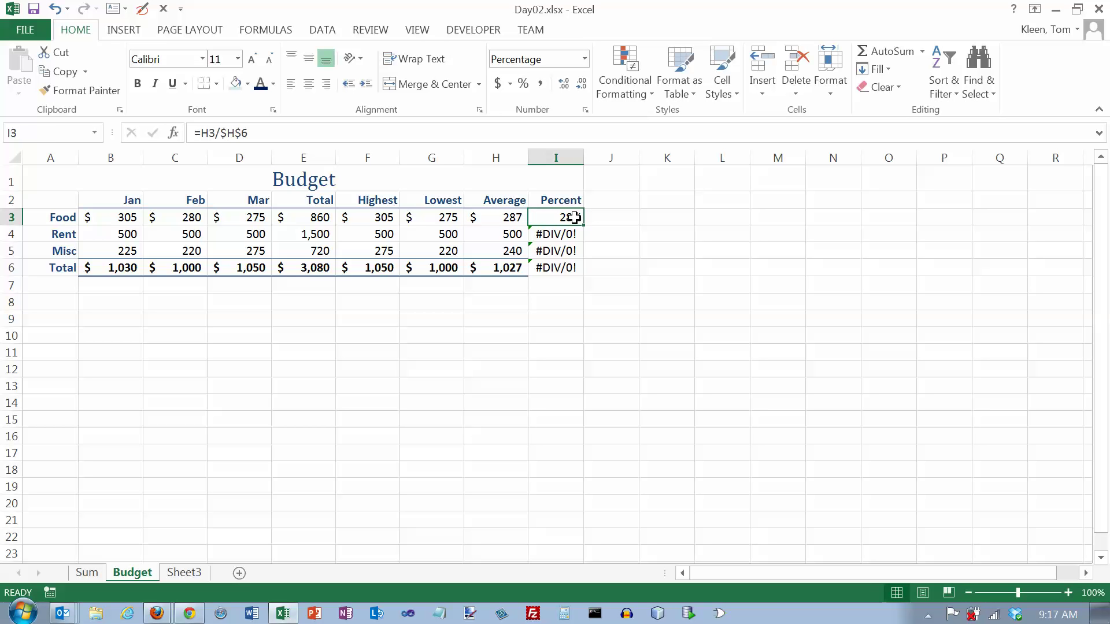
double_click(573, 217)
key(Escape)
Fill =H3/$H$6 down to I6 and verify the Rent, Misc and Total formulas all divide by $H$6
drag(586, 225, 585, 270)
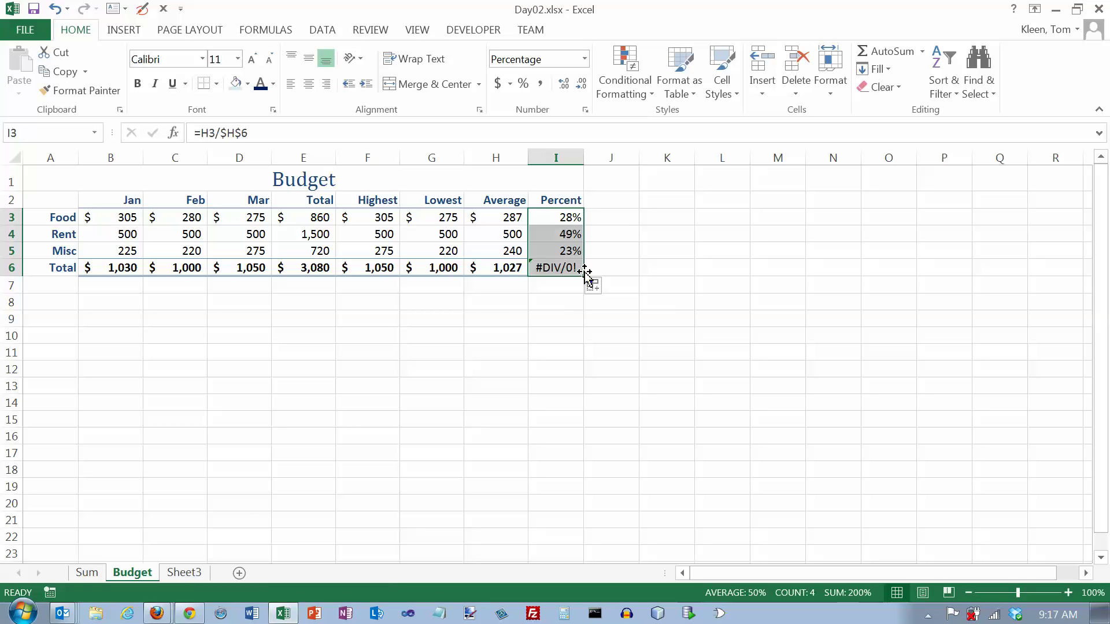
double_click(568, 234)
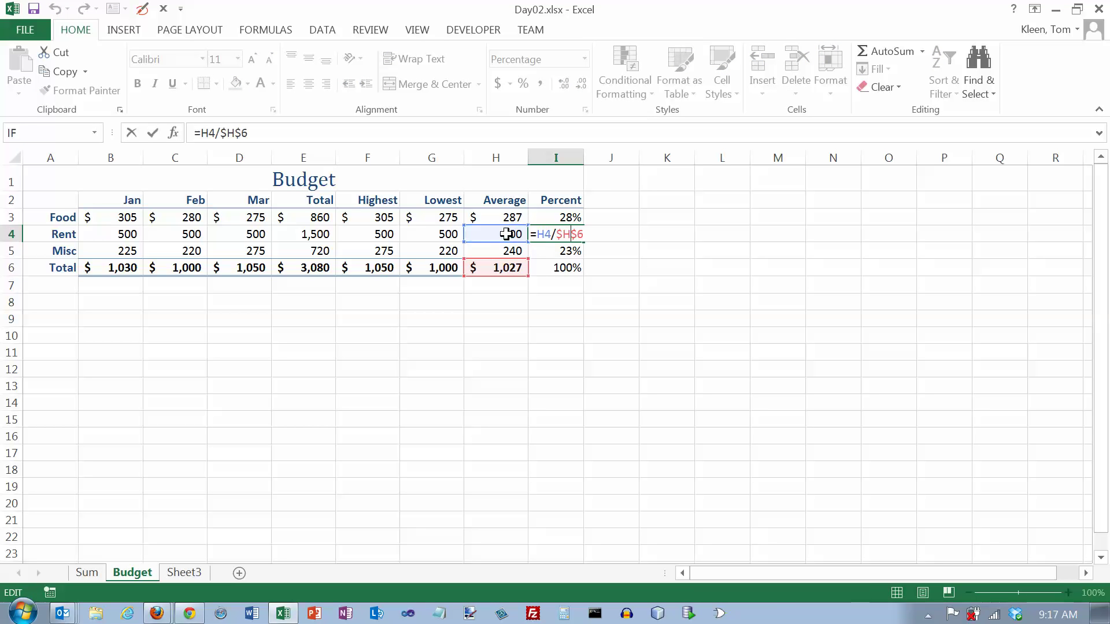
key(Escape)
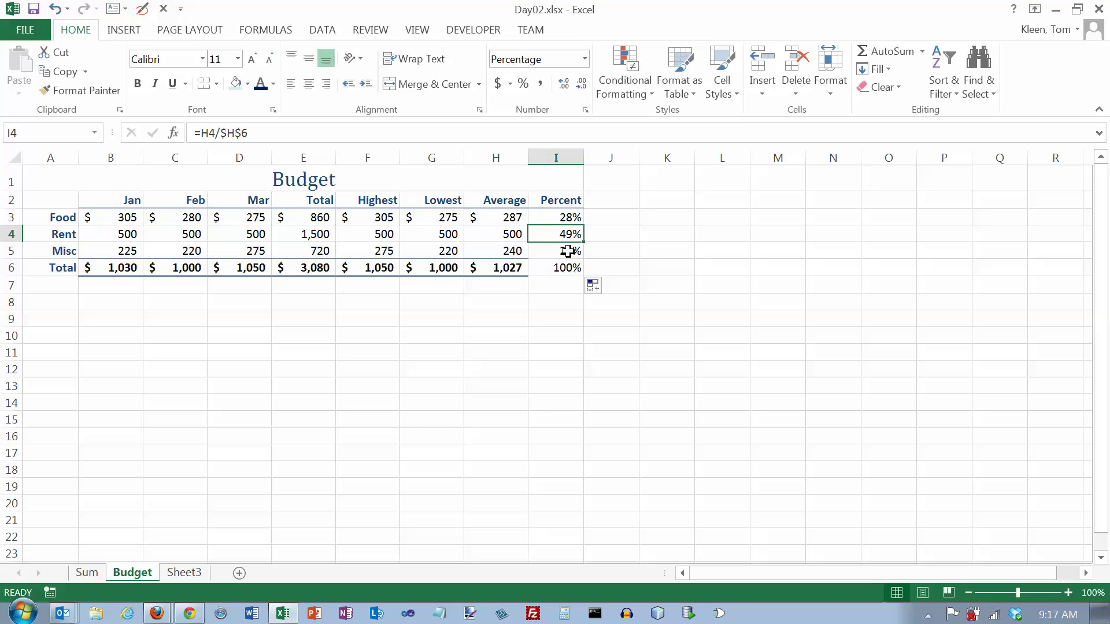
double_click(567, 250)
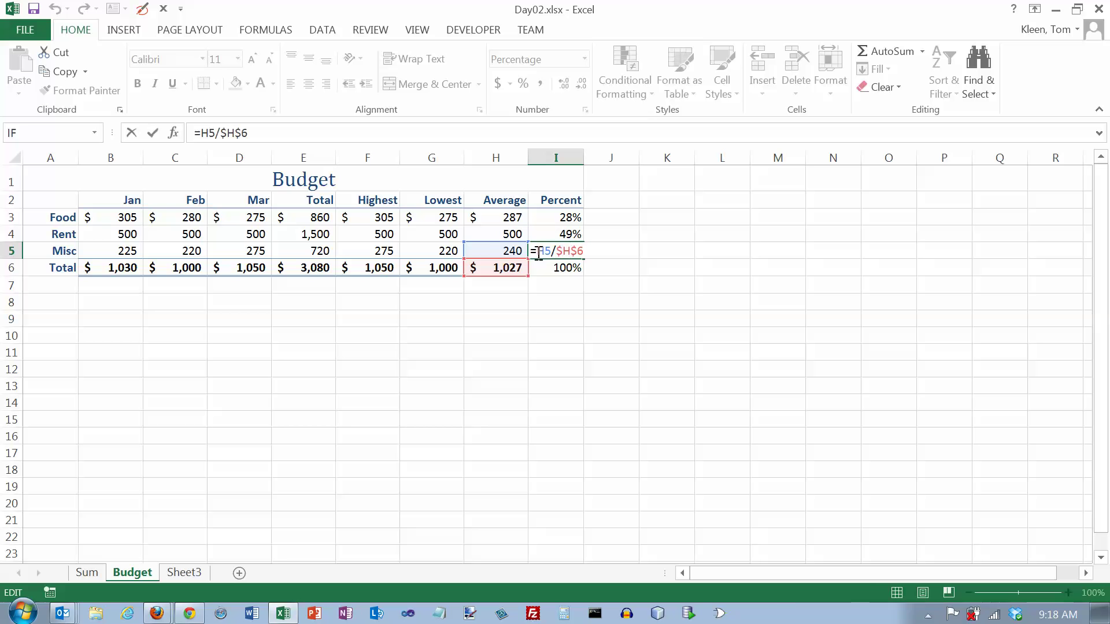
click(569, 251)
key(ctrl+Return)
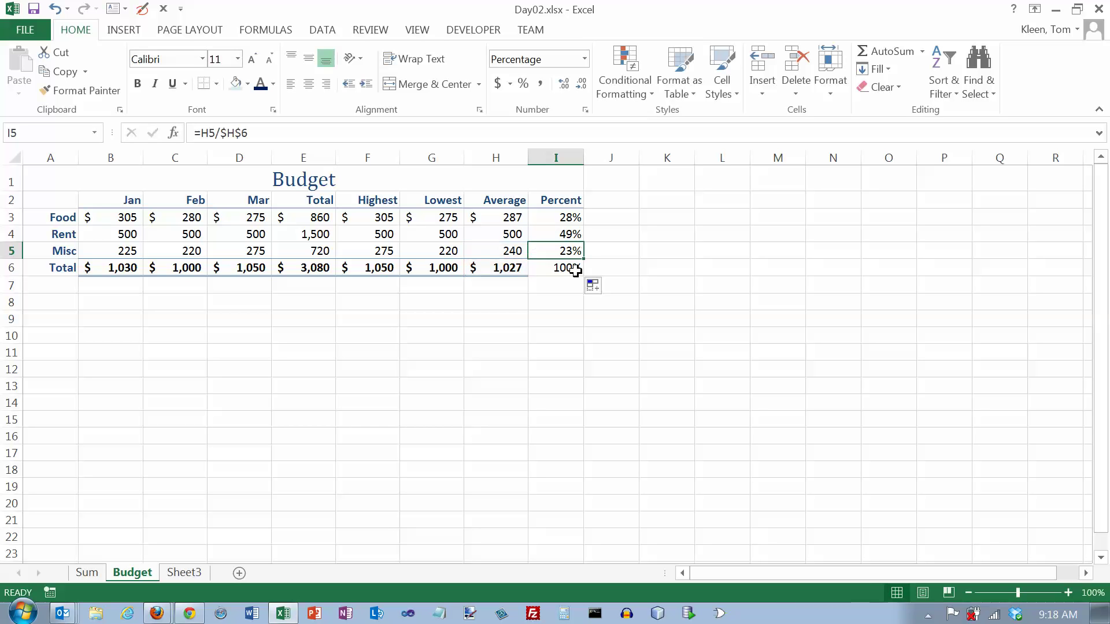
double_click(566, 269)
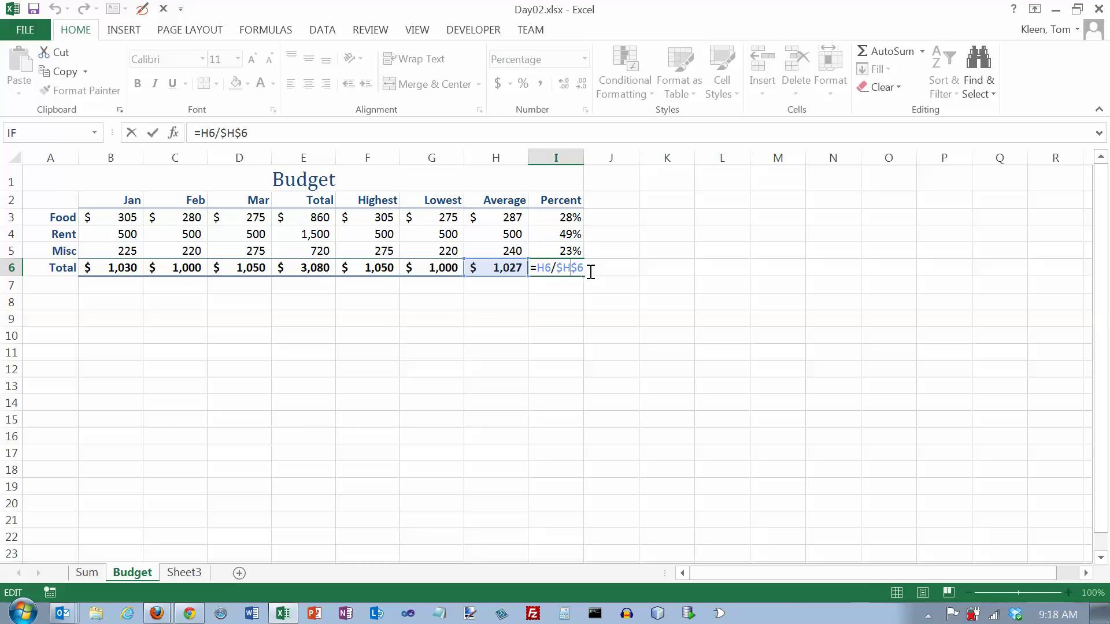
key(ctrl+Return)
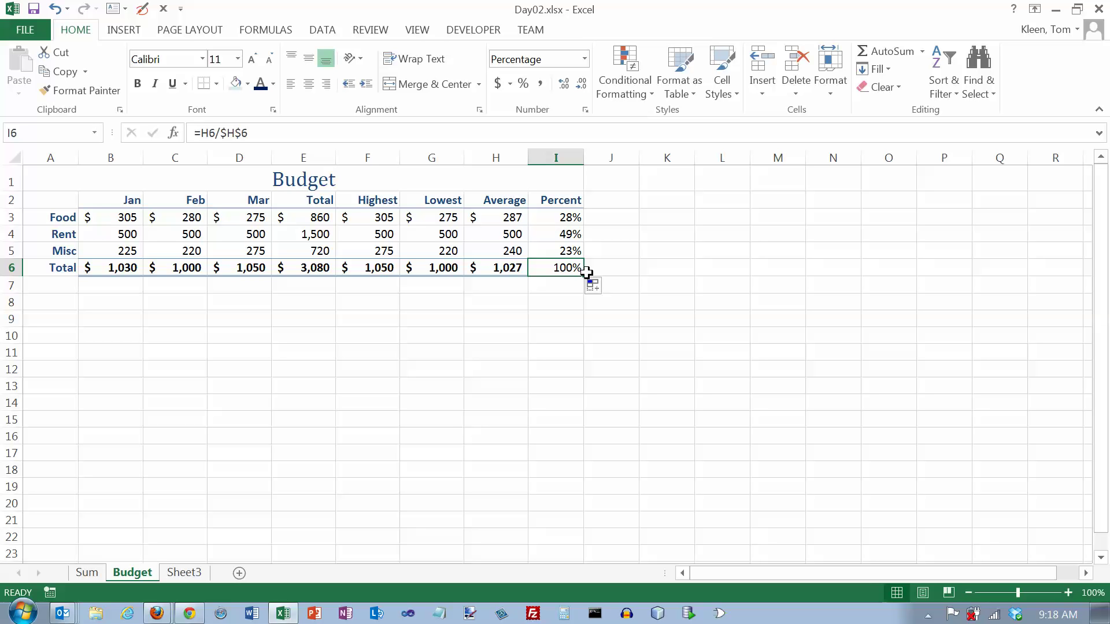
Change Misc's March value in D5 to 280, updating the totals to 1,055 and 3,085
click(255, 252)
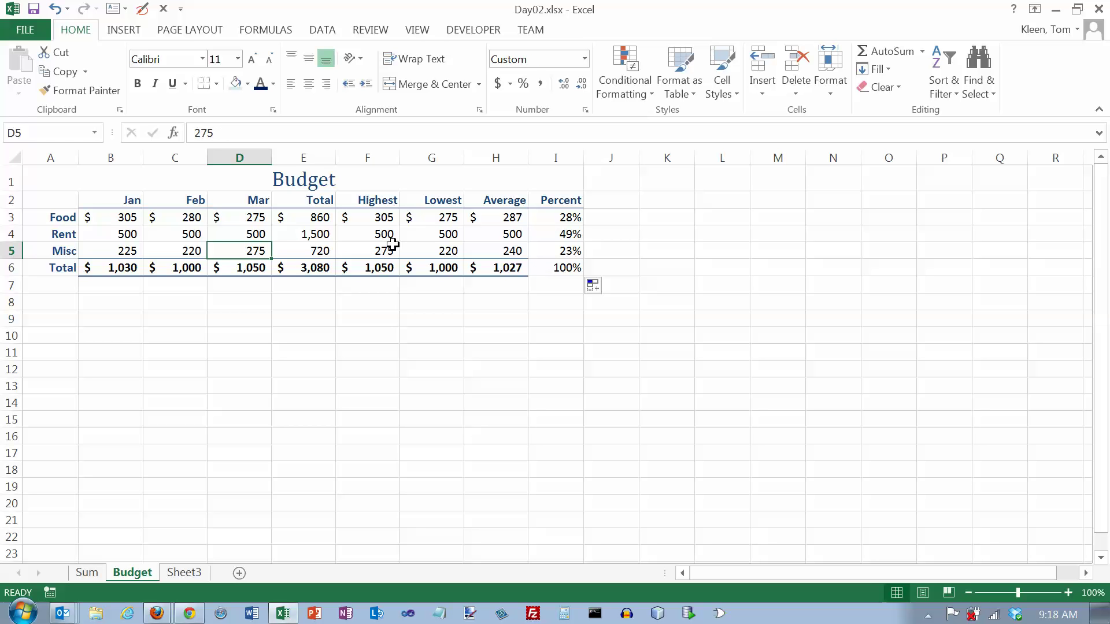
text(280)
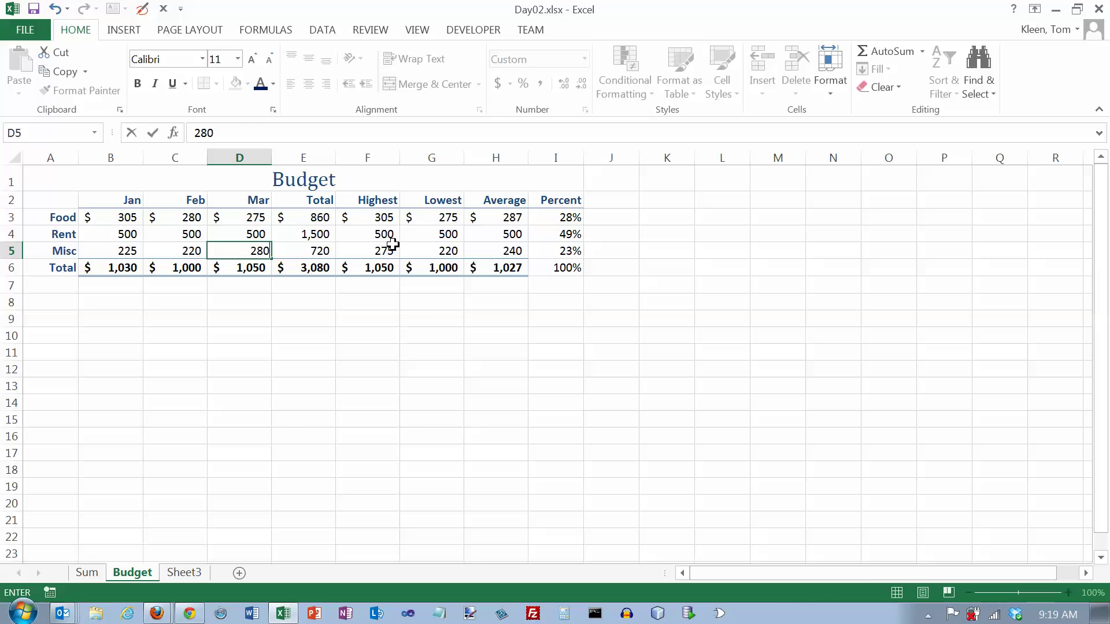
key(Return)
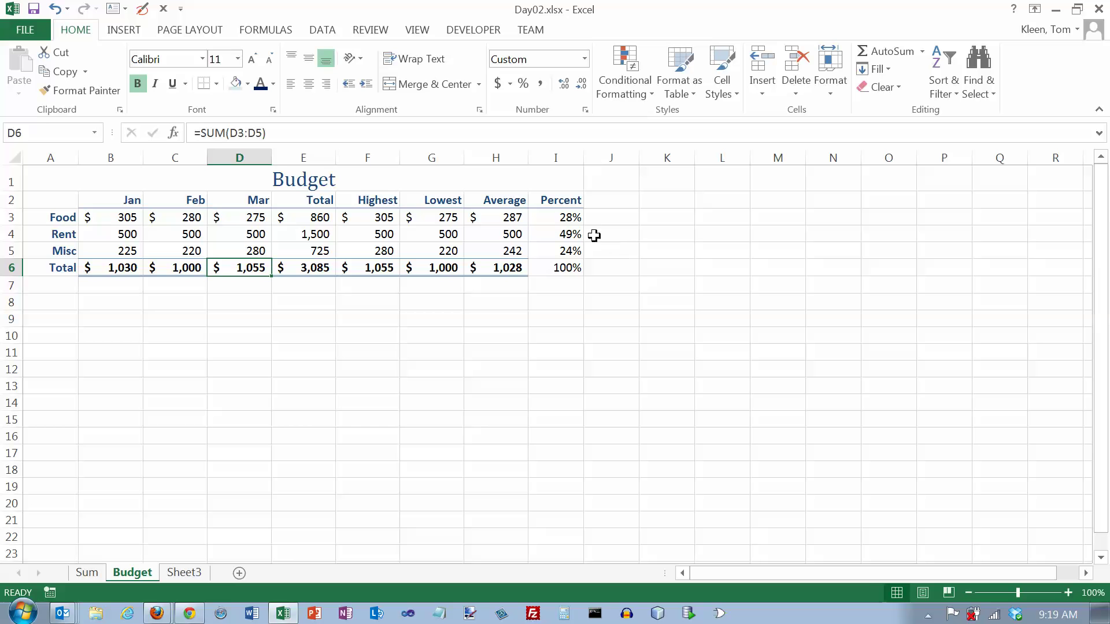
drag(564, 218, 565, 250)
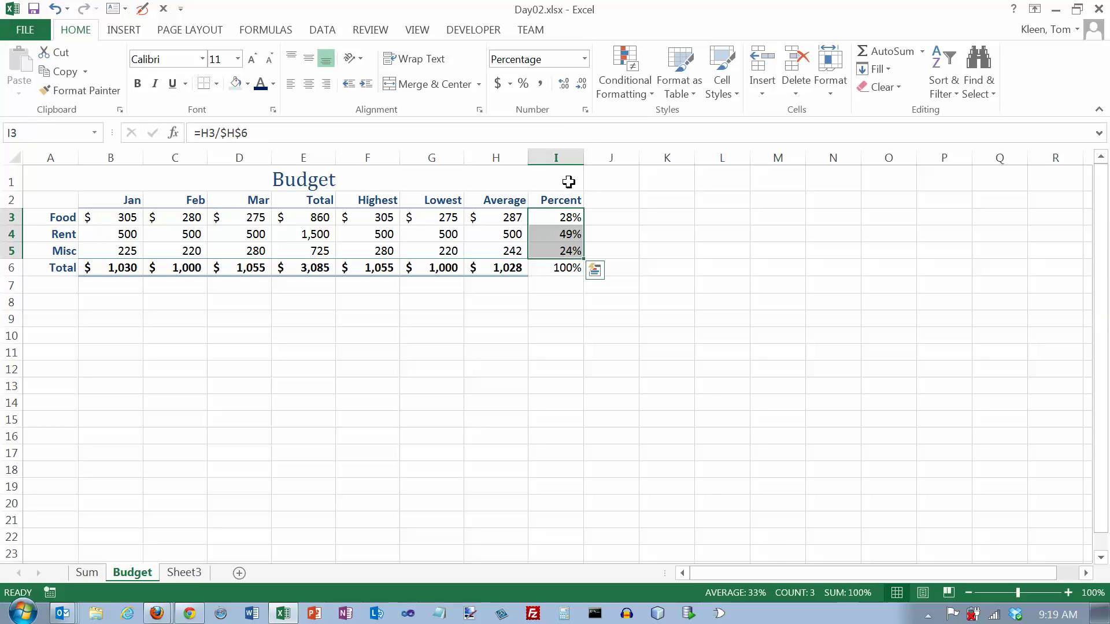
Add four decimal places to I3:I5, showing 27.8768%, 48.6224% and 23.5008%
click(564, 84)
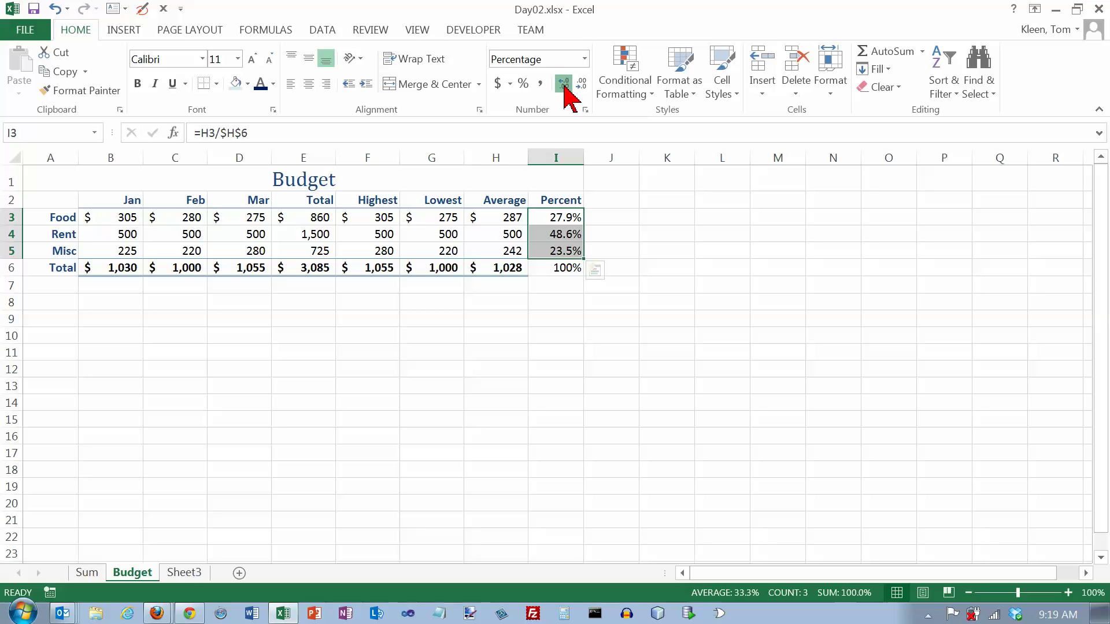
click(564, 84)
click(564, 84)
click(564, 84)
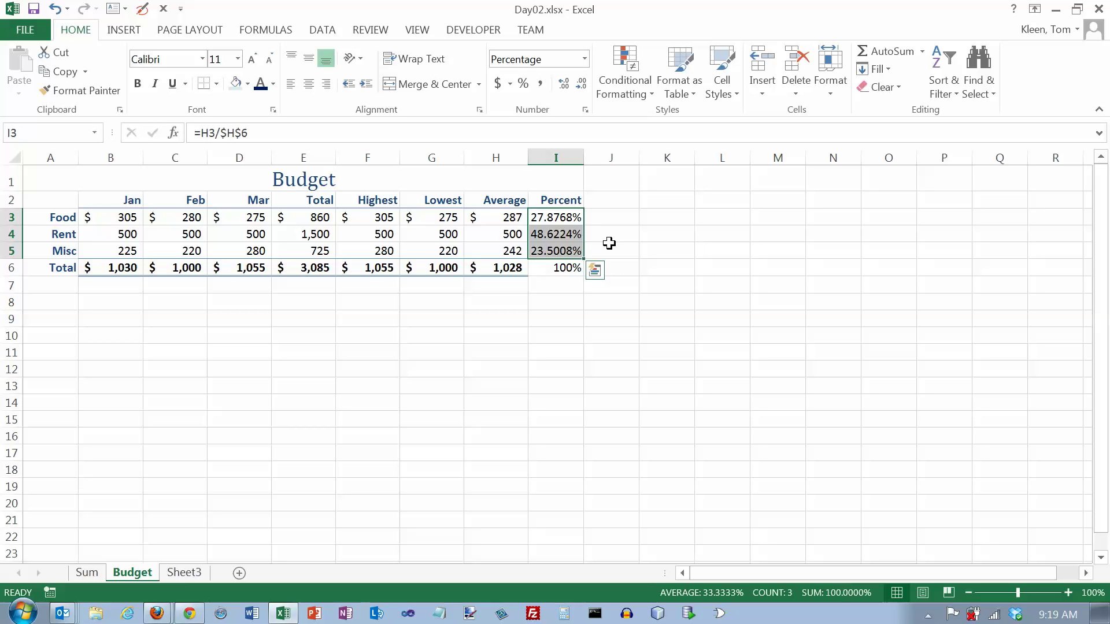
click(558, 268)
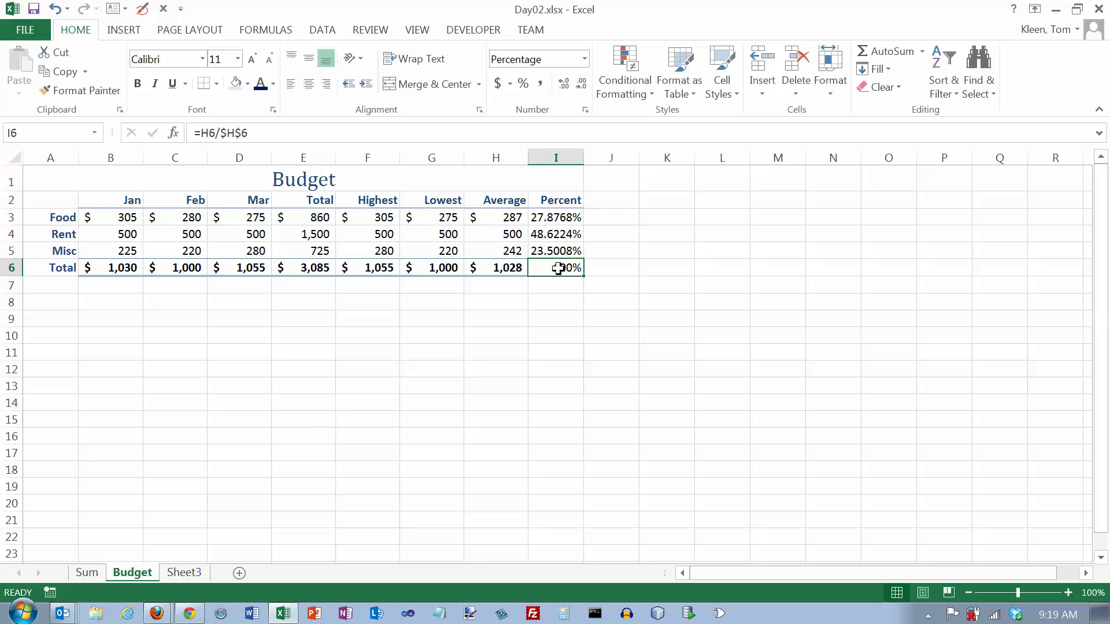
AutoSum the three shares into I6 as =SUM(I3:I5), reading 100%
click(890, 52)
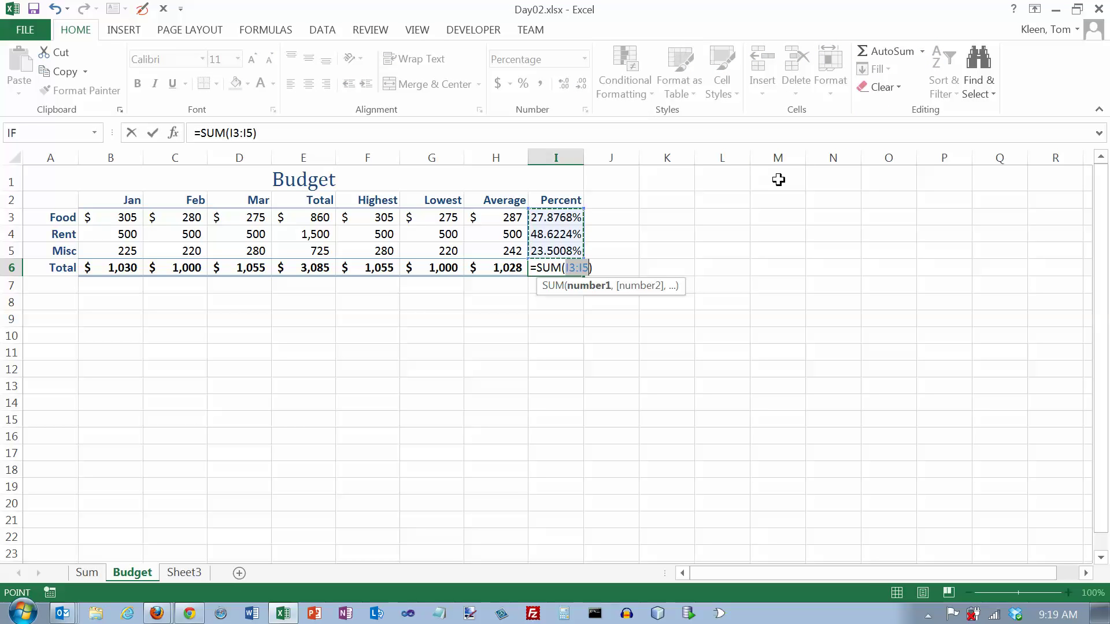
key(Return)
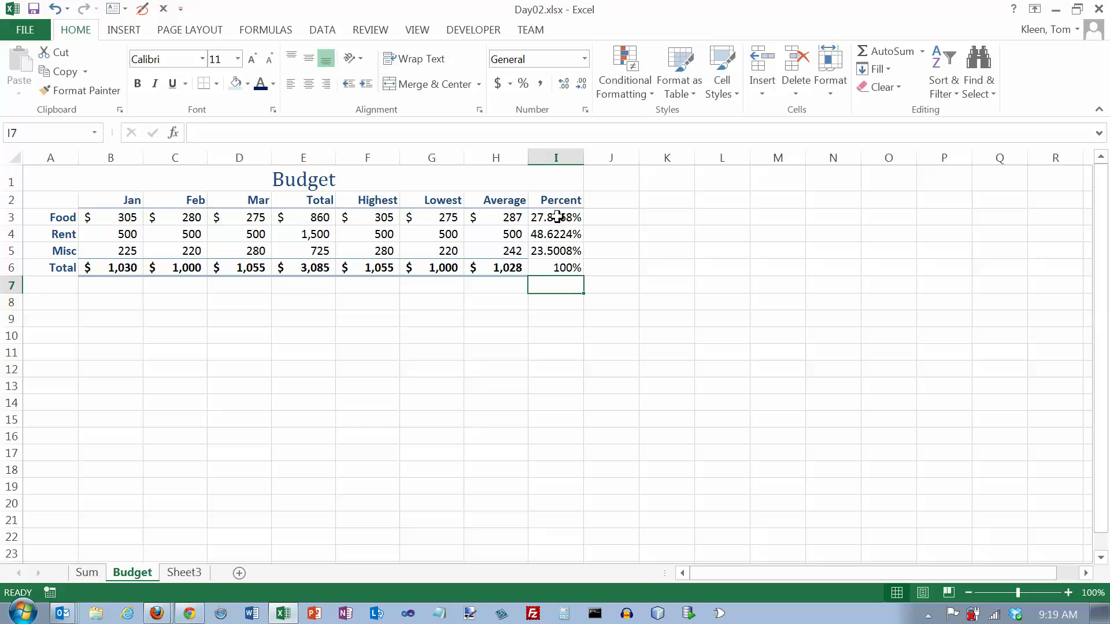
drag(558, 218, 556, 250)
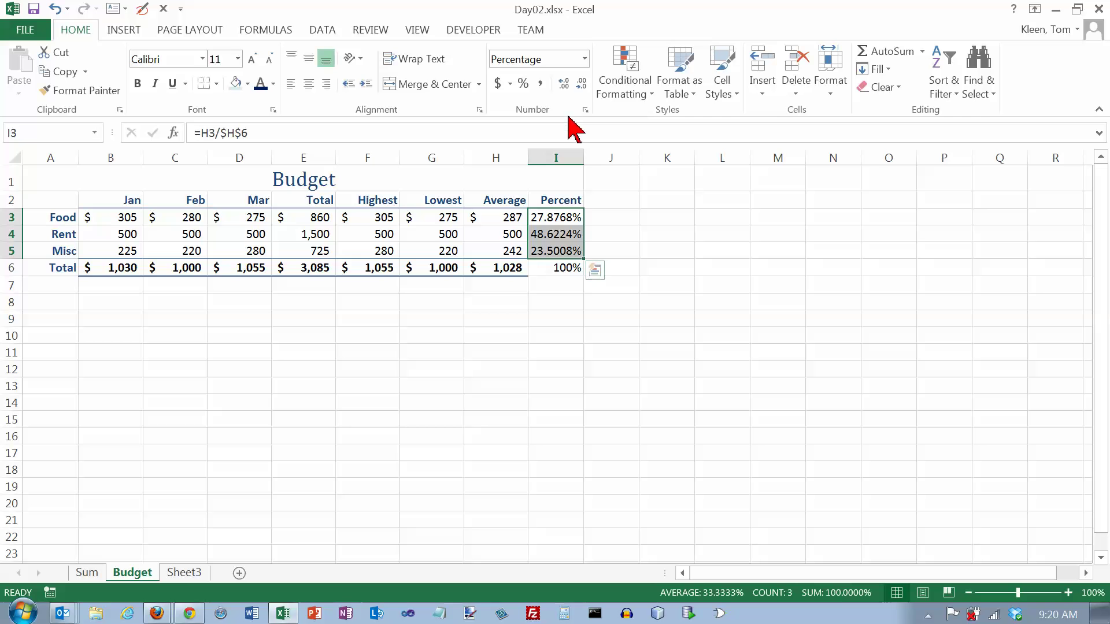
Remove all decimal places from I3:I5 so they read 28%, 49% and 24%
click(580, 84)
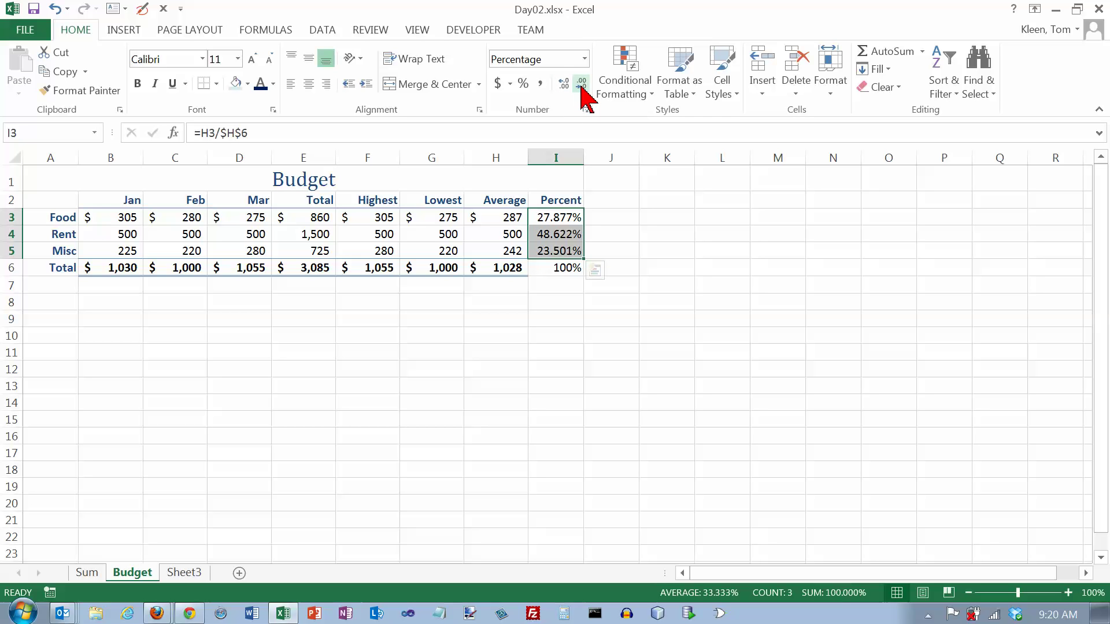
click(581, 84)
click(581, 84)
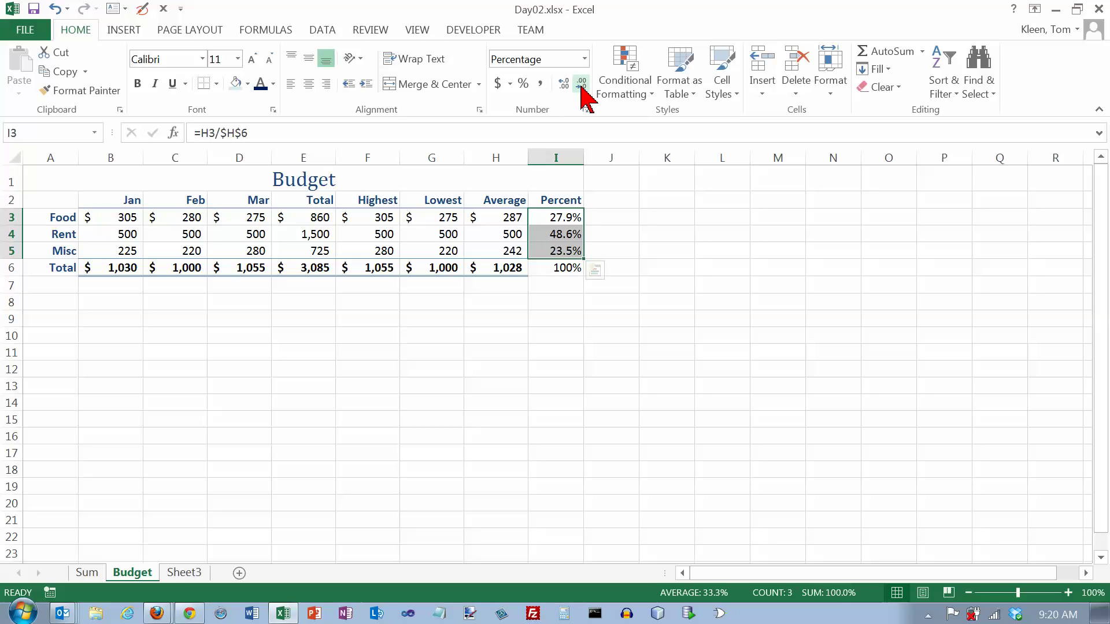
click(581, 85)
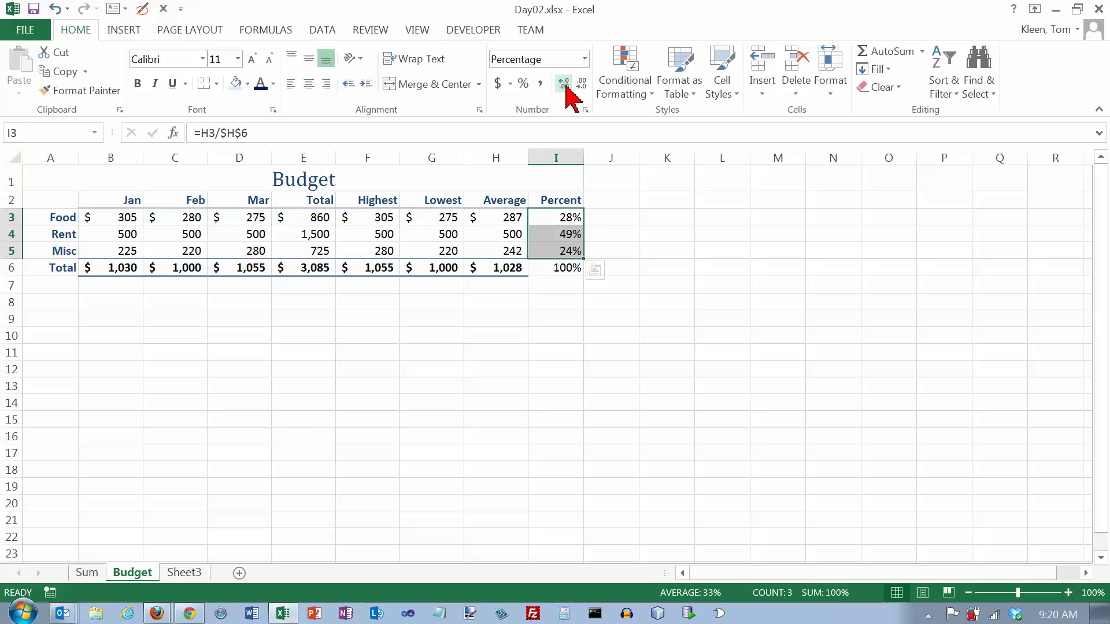
click(564, 85)
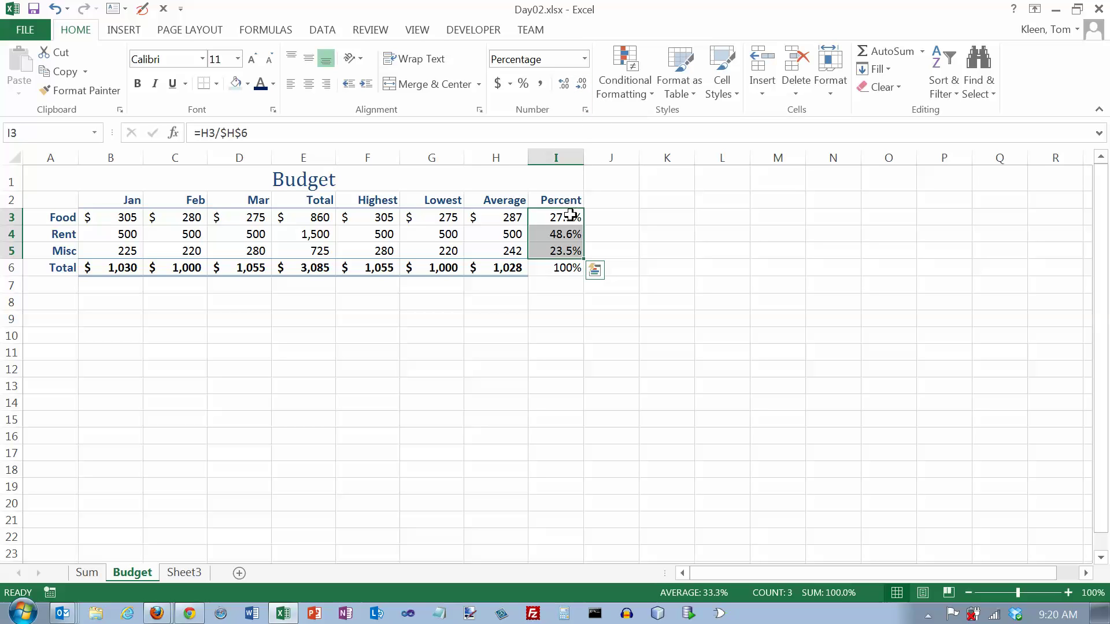
click(582, 83)
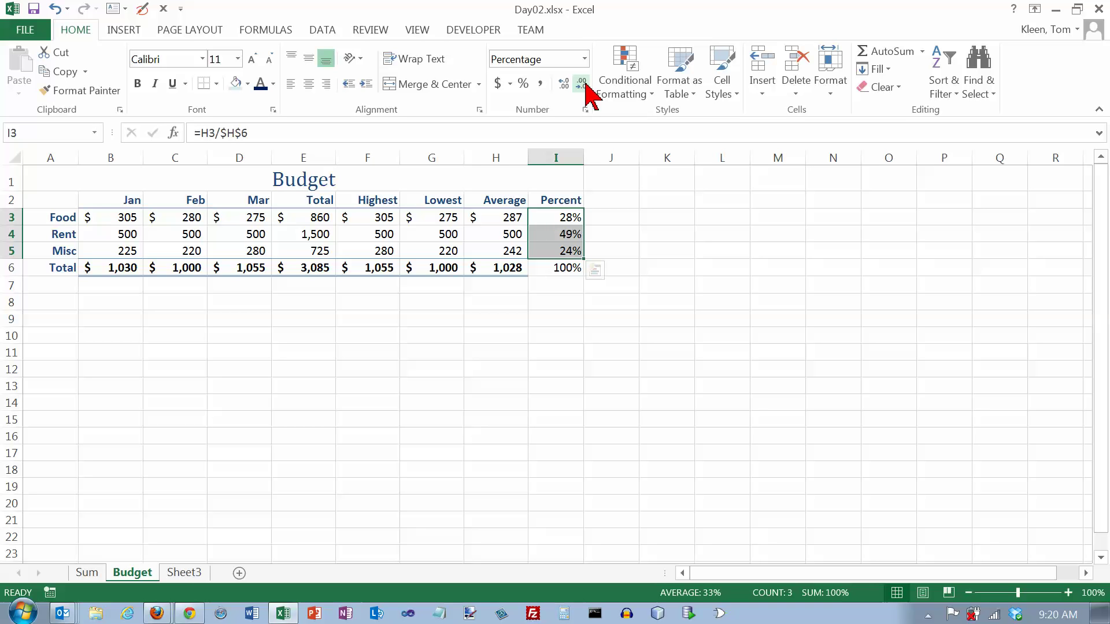